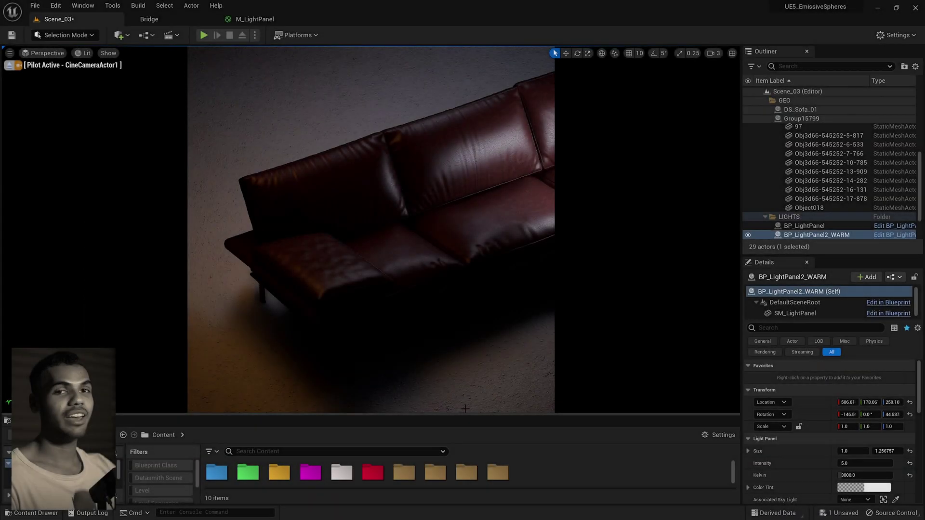
# - Switch to a two-pane viewport layout and select the warm light panel BP_LightPanel2_WARM
pyautogui.click(732, 54)
pyautogui.click(600, 249)
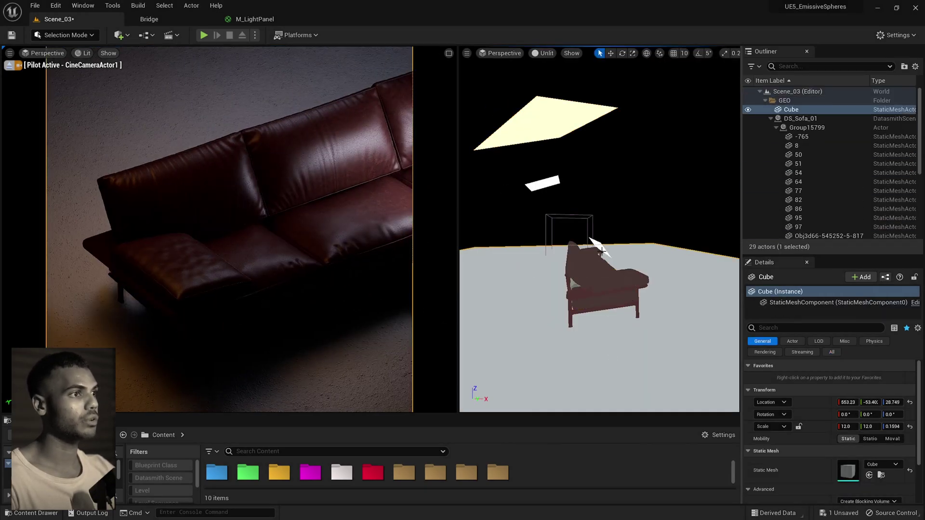
pyautogui.click(532, 182)
pyautogui.click(536, 129)
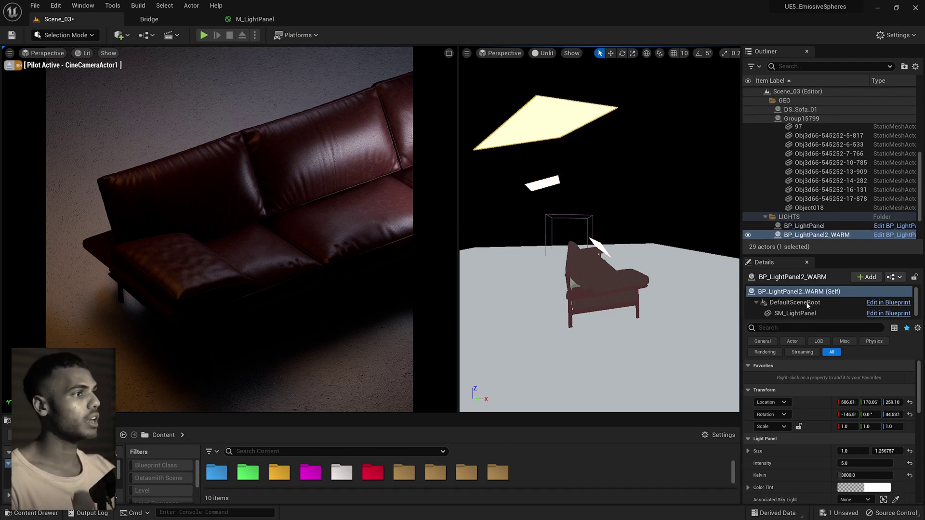
# - Open the SM_LightPanel mesh's material instance MI_PanelMat from its Materials slot
pyautogui.click(795, 313)
pyautogui.scroll(-2, 847, 463)
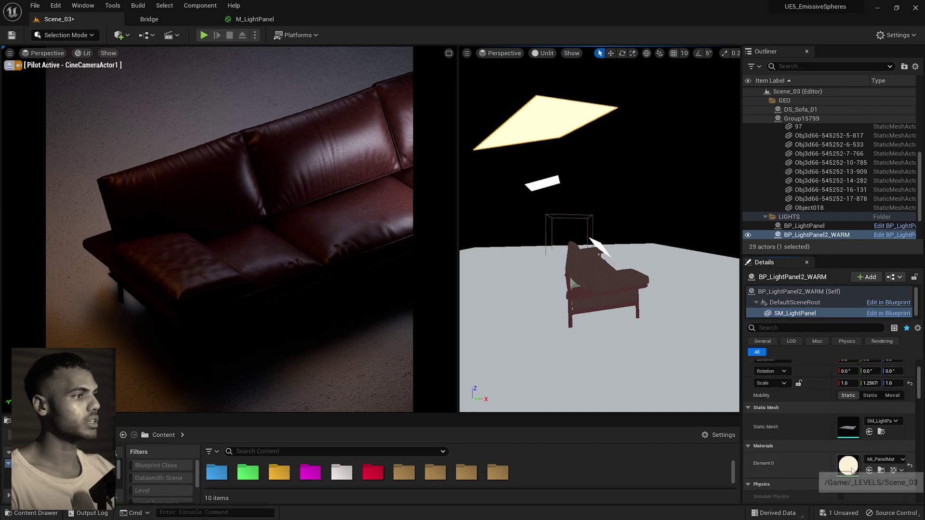
pyautogui.doubleClick(849, 467)
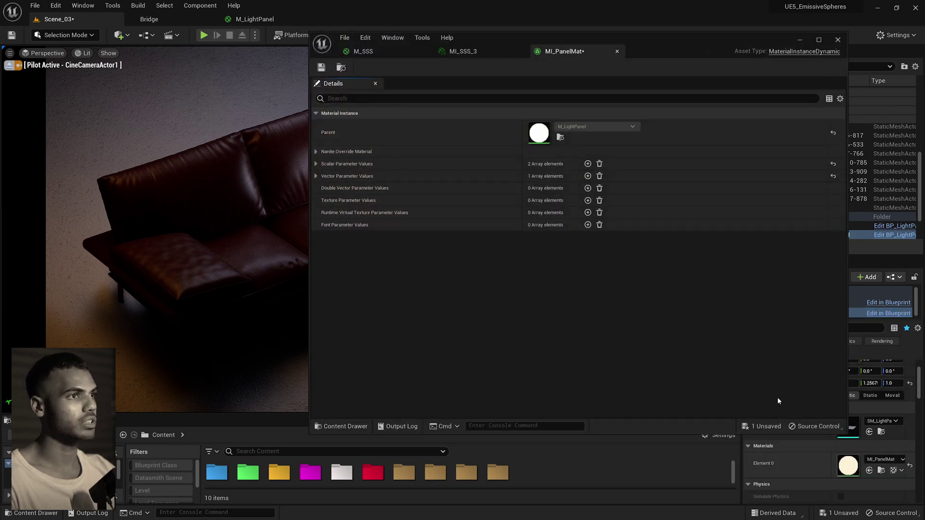
# - Open the parent material M_LightPanel, close the MI_PanelMat window and frame the graph
pyautogui.doubleClick(538, 134)
pyautogui.click(800, 39)
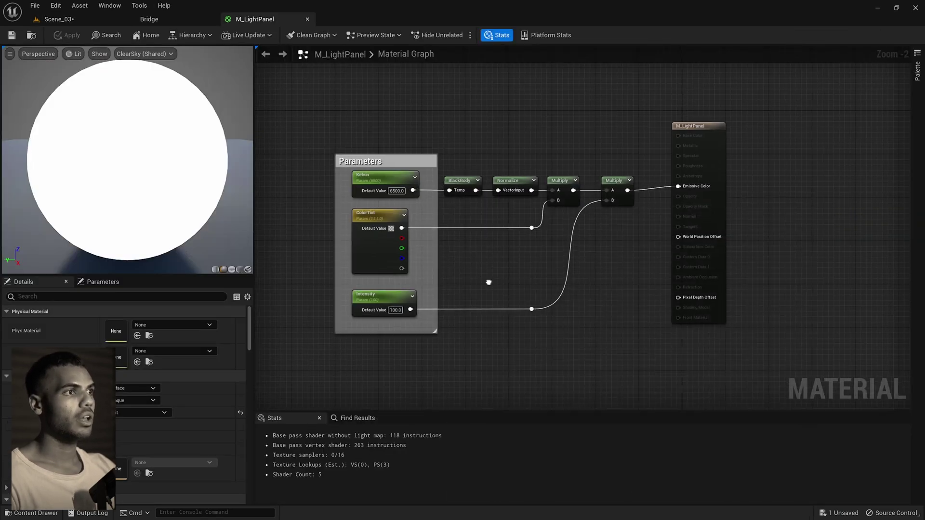
pyautogui.moveTo(488, 283); pyautogui.dragTo(525, 264, button='right')
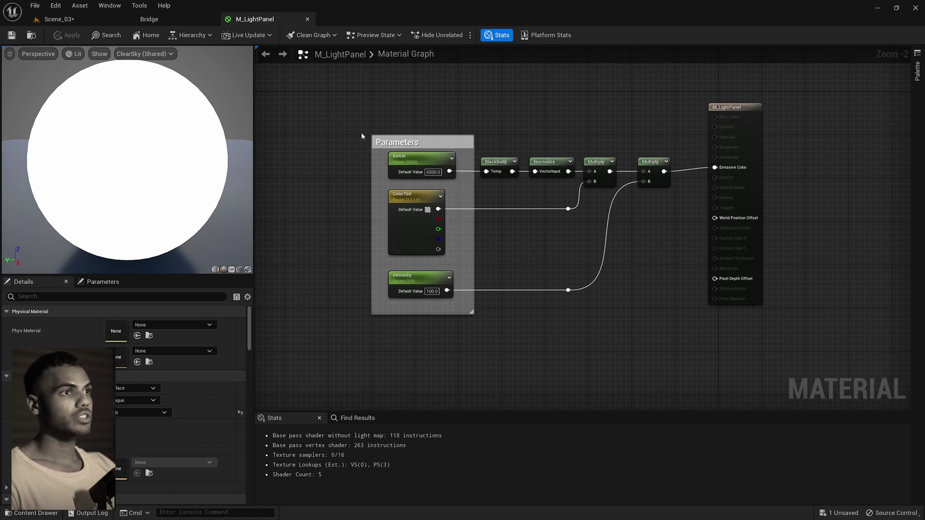
# - Inspect the Intensity, ColorTint and Kelvin parameter nodes, then the material's own properties
pyautogui.click(419, 278)
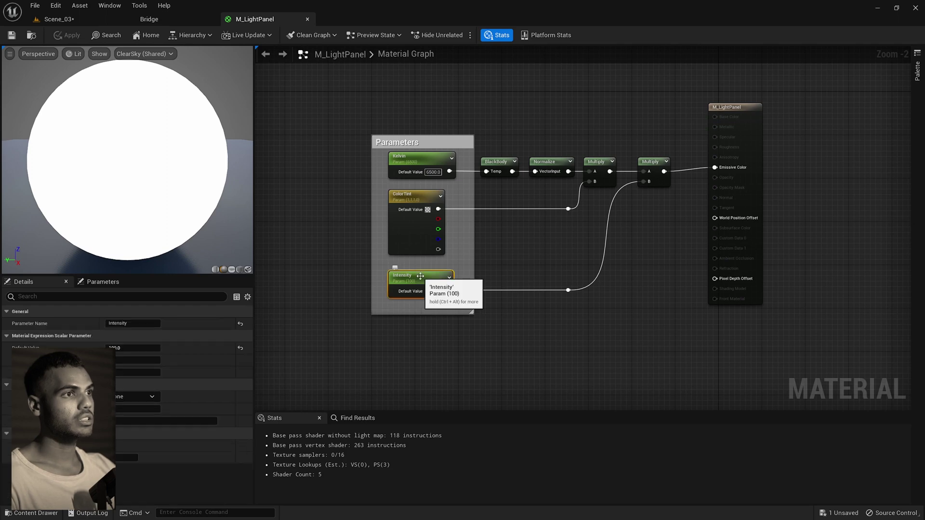
pyautogui.click(416, 239)
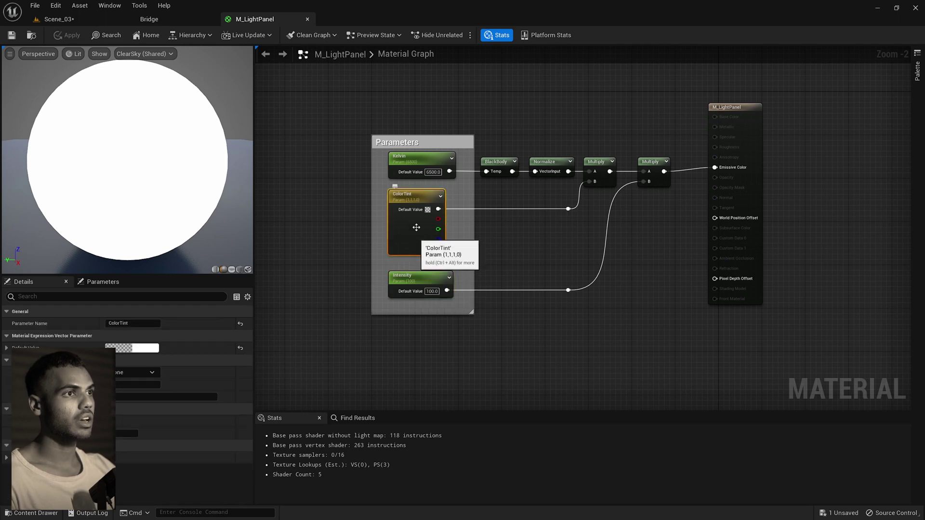
pyautogui.click(414, 156)
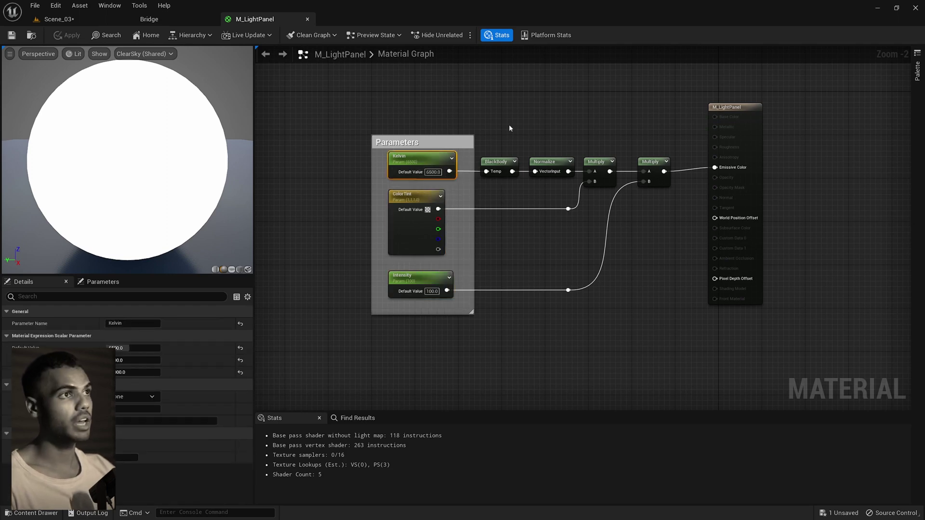
pyautogui.click(513, 106)
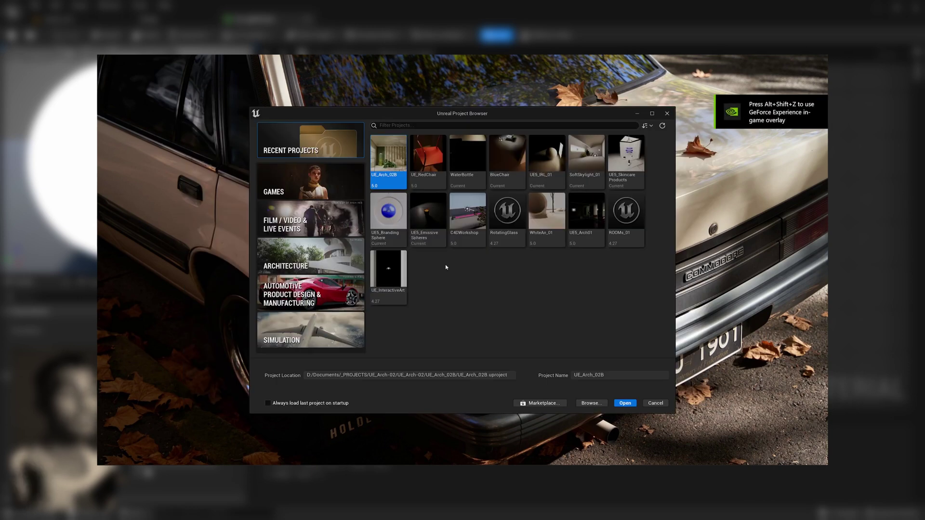
# - Create a new project from the Automotive Photo Studio template
pyautogui.click(343, 289)
pyautogui.click(427, 144)
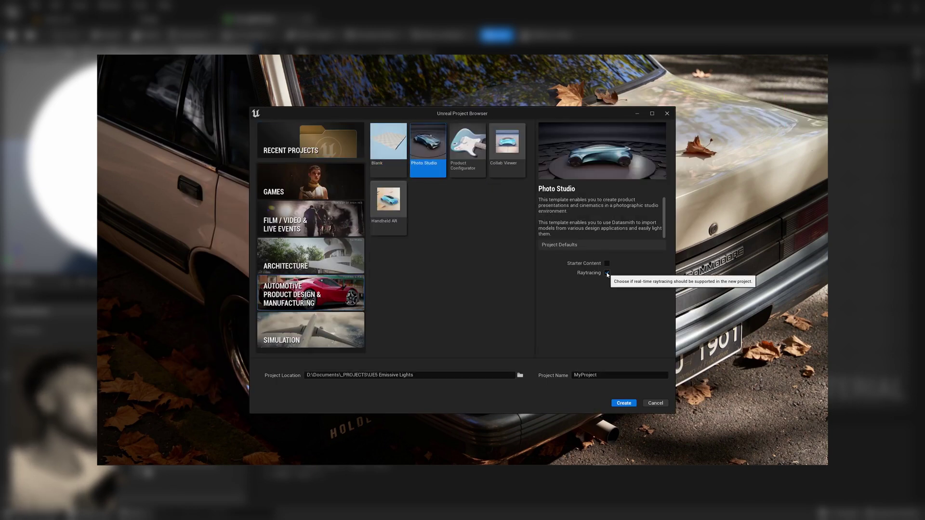
pyautogui.click(623, 403)
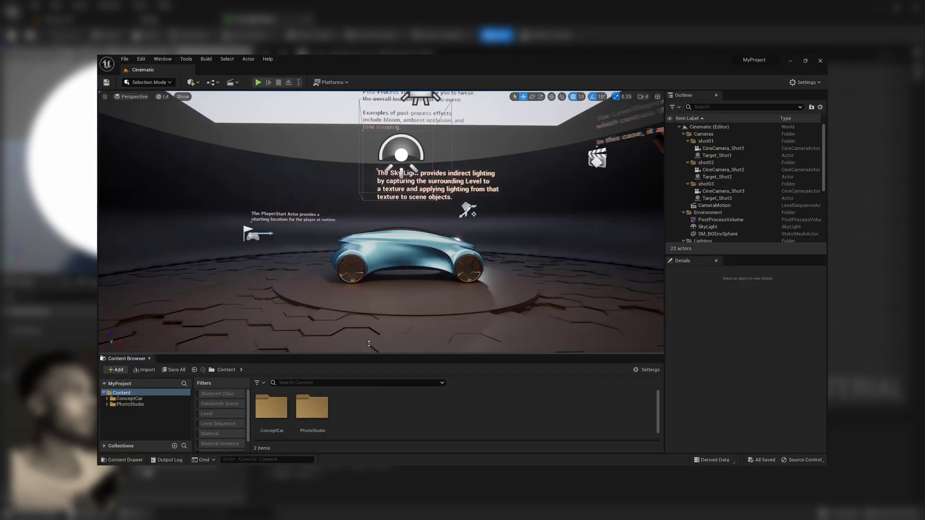
# - Migrate BP_LightPanel from PhotoStudio/Placeables/LightPanel to another project
pyautogui.doubleClick(311, 367)
pyautogui.doubleClick(394, 365)
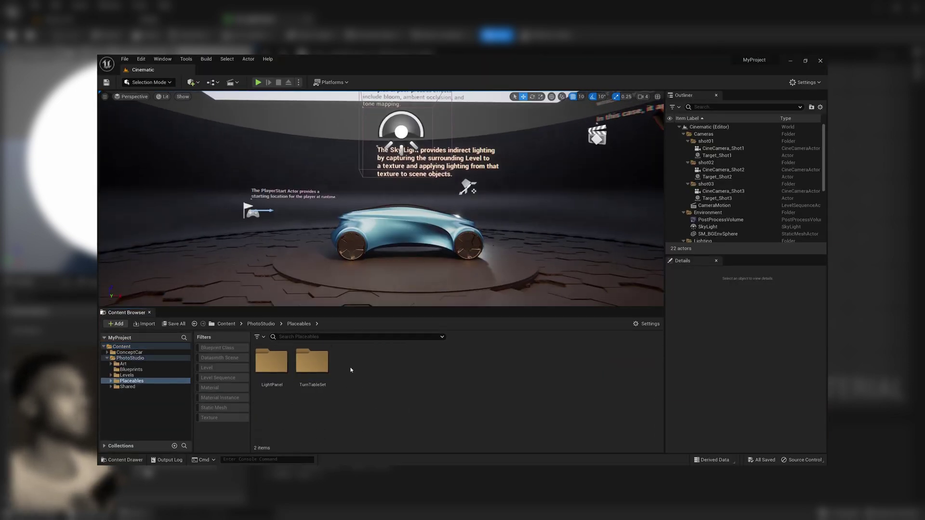
pyautogui.doubleClick(271, 364)
pyautogui.click(311, 374)
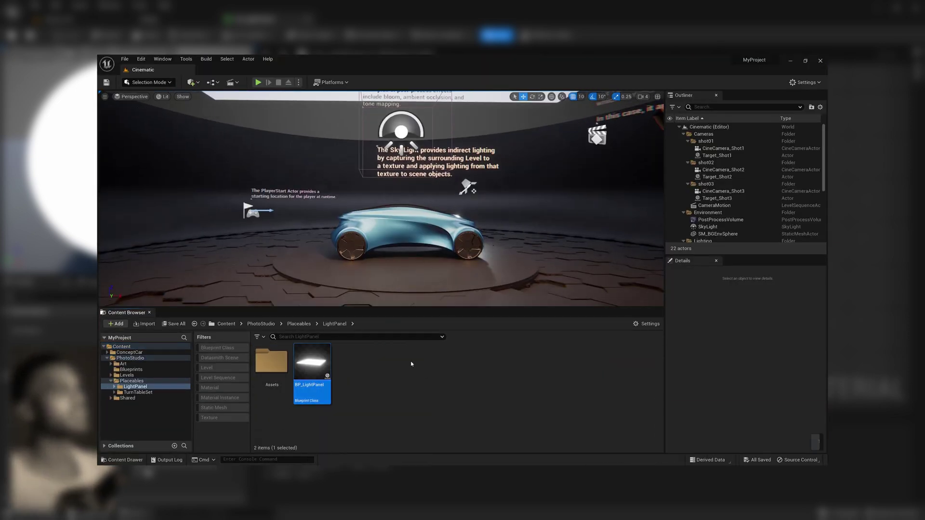
pyautogui.rightClick(314, 361)
pyautogui.moveTo(366, 241)
pyautogui.click(477, 290)
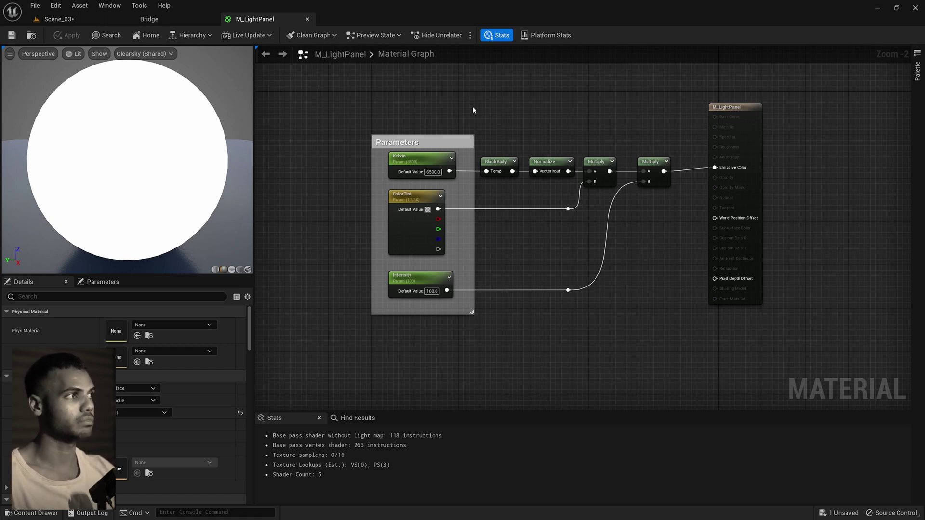
# - Return to Scene_03, select all three light panels and orbit to face them
pyautogui.click(56, 18)
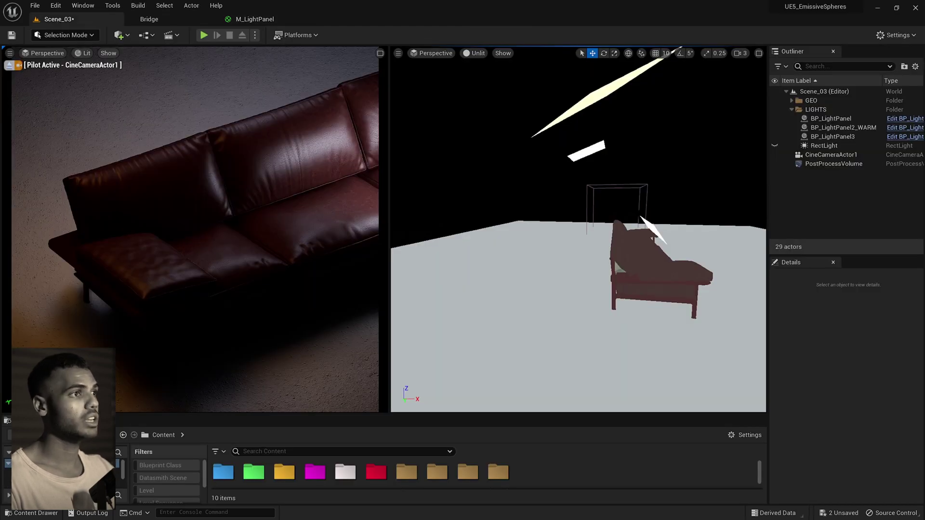
pyautogui.click(590, 152)
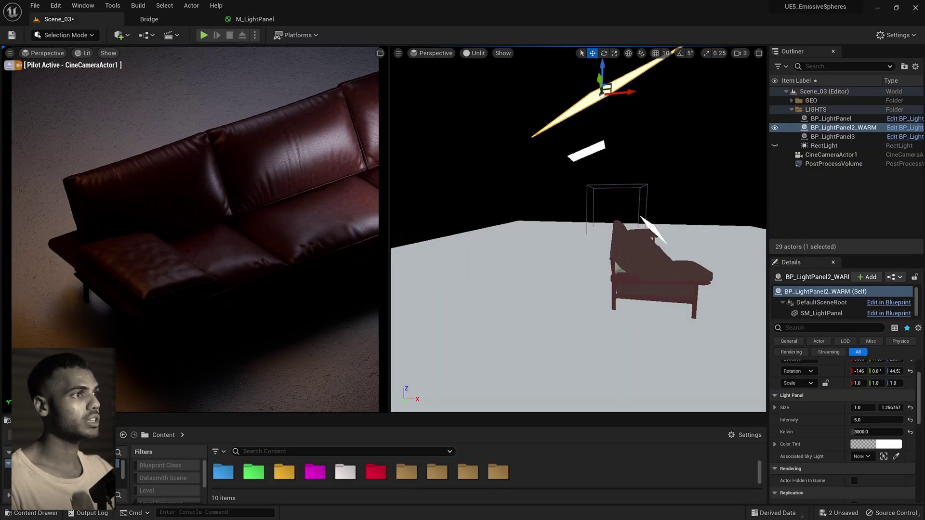
pyautogui.click(831, 119)
pyautogui.keyDown('shift'); pyautogui.click(832, 137); pyautogui.keyUp('shift')
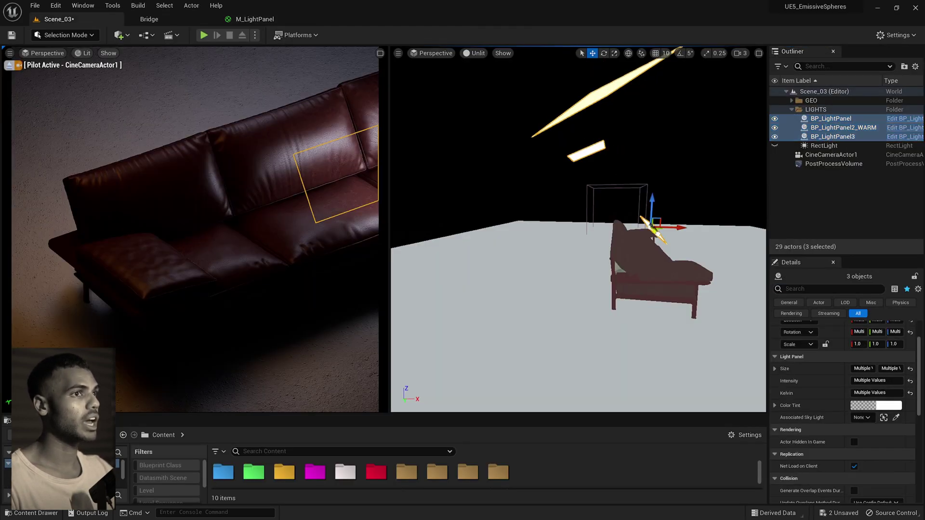
pyautogui.moveTo(578, 228); pyautogui.dragTo(648, 220, button='right')
pyautogui.press('Escape')
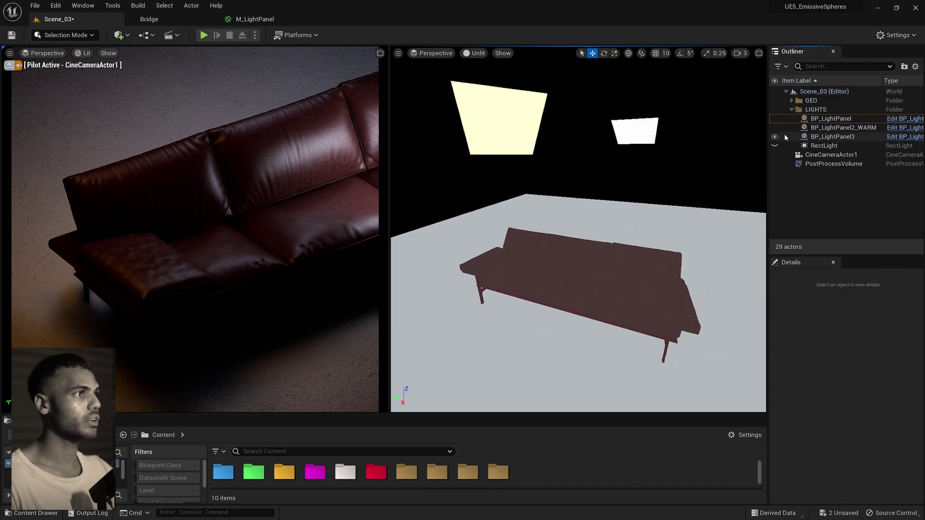
# - Hide BP_LightPanel3, briefly toggling the warm panel and BP_LightPanel to compare lighting
pyautogui.click(774, 137)
pyautogui.click(774, 137)
pyautogui.click(775, 137)
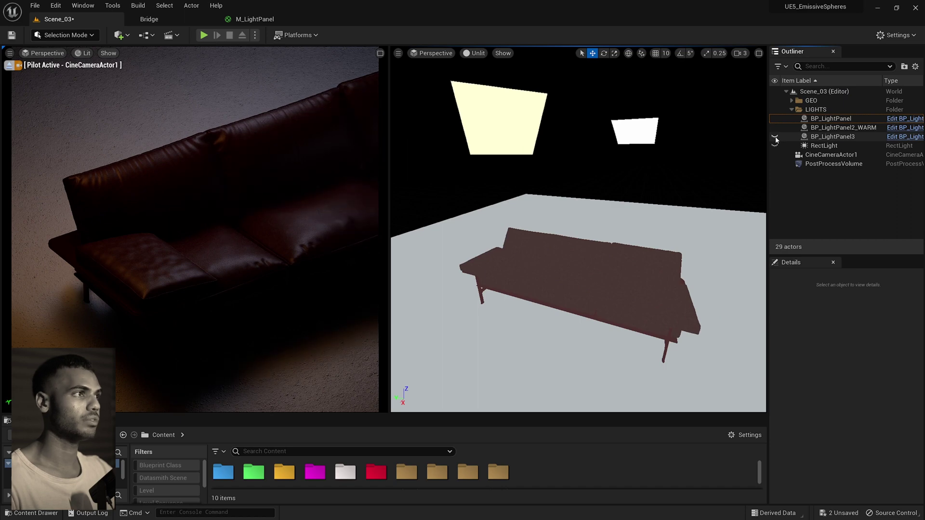
pyautogui.click(775, 128)
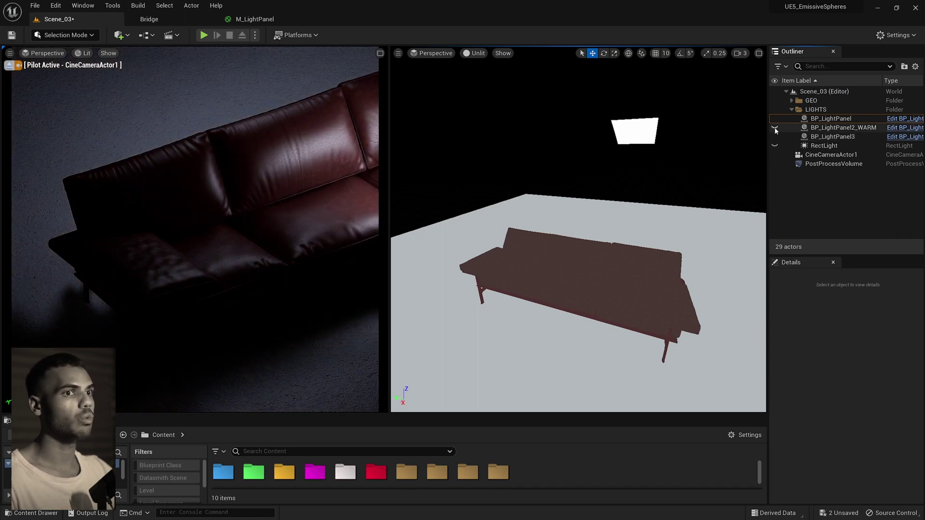
pyautogui.click(775, 129)
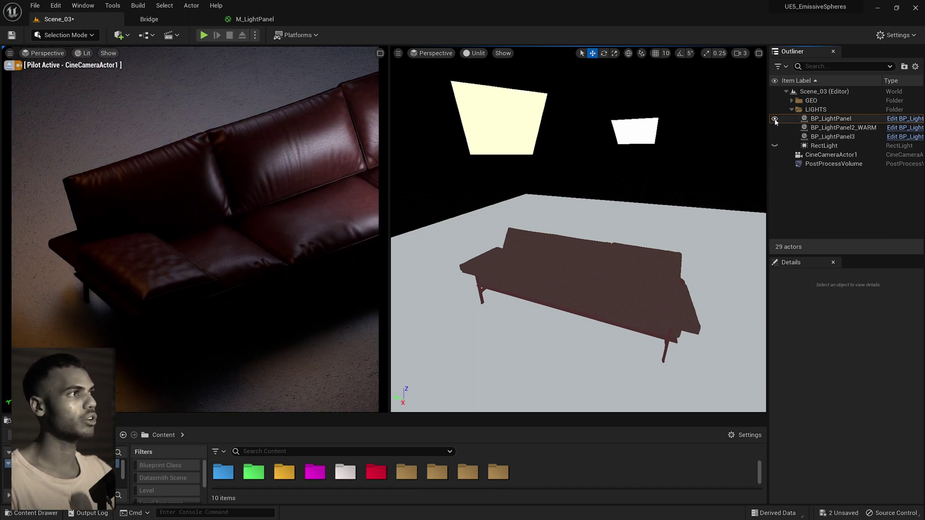
pyautogui.click(774, 121)
pyautogui.click(774, 119)
pyautogui.click(775, 119)
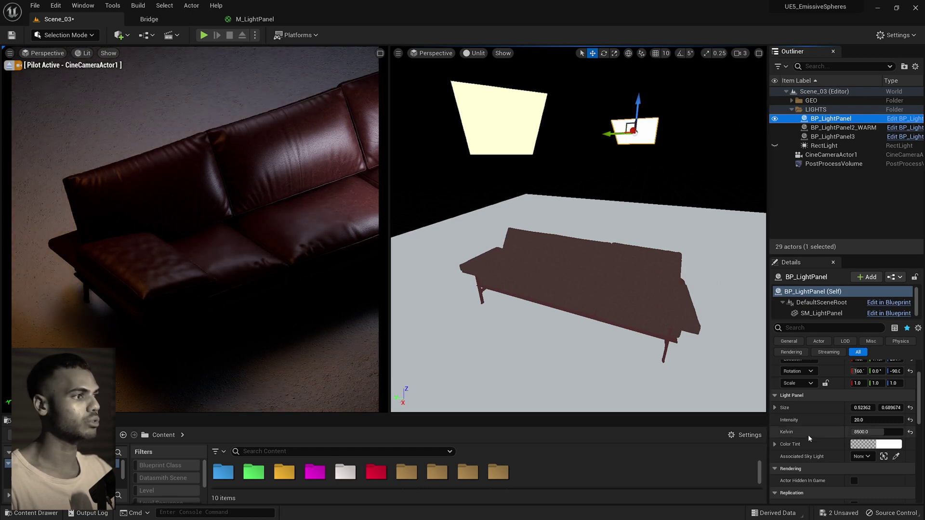
# - Try raising BP_LightPanel's Intensity to about 38.8, undo back to 20.0, and view overhead
pyautogui.scroll(-2, 807, 434)
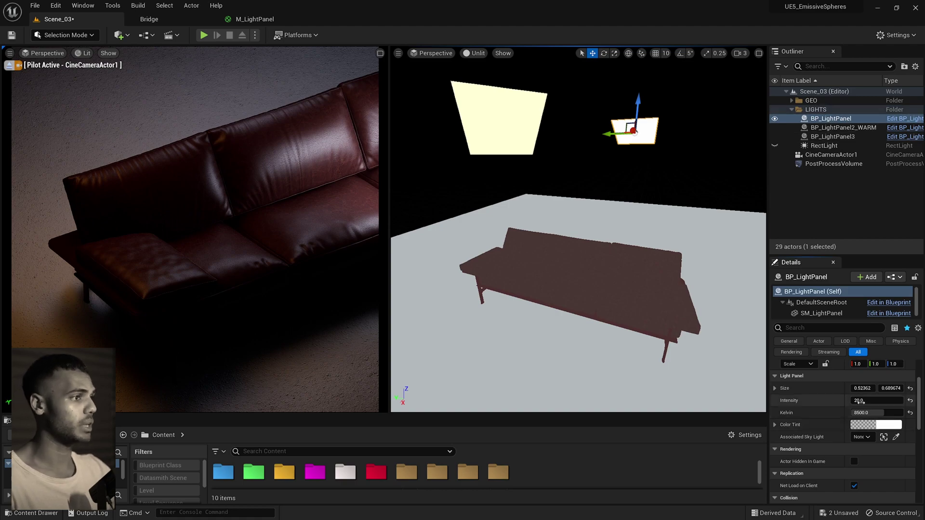
pyautogui.moveTo(880, 403); pyautogui.dragTo(890, 404)
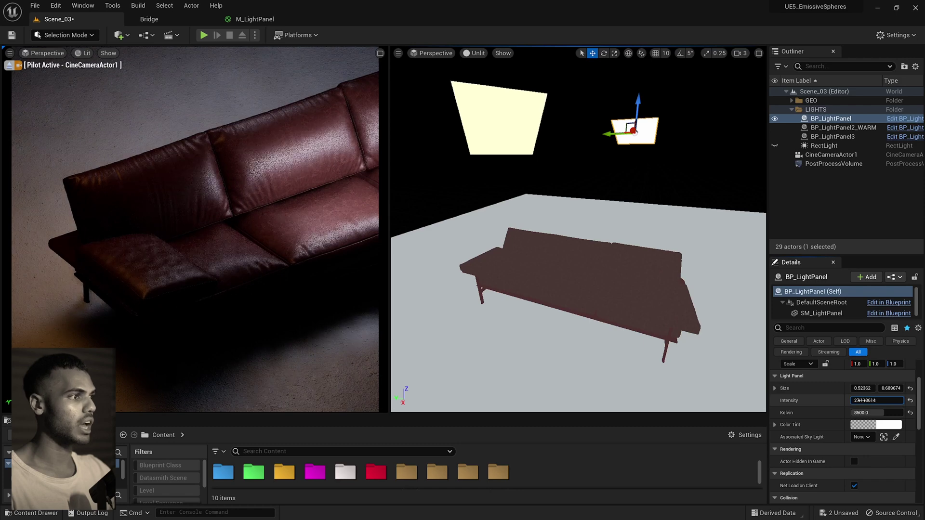
pyautogui.hotkey('ctrl', 'z')
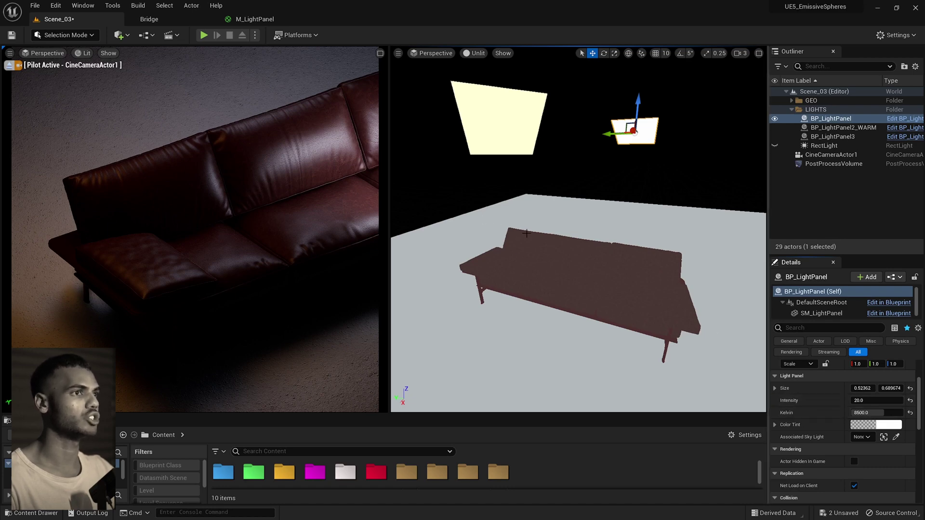
pyautogui.moveTo(527, 233); pyautogui.dragTo(498, 274, button='right')
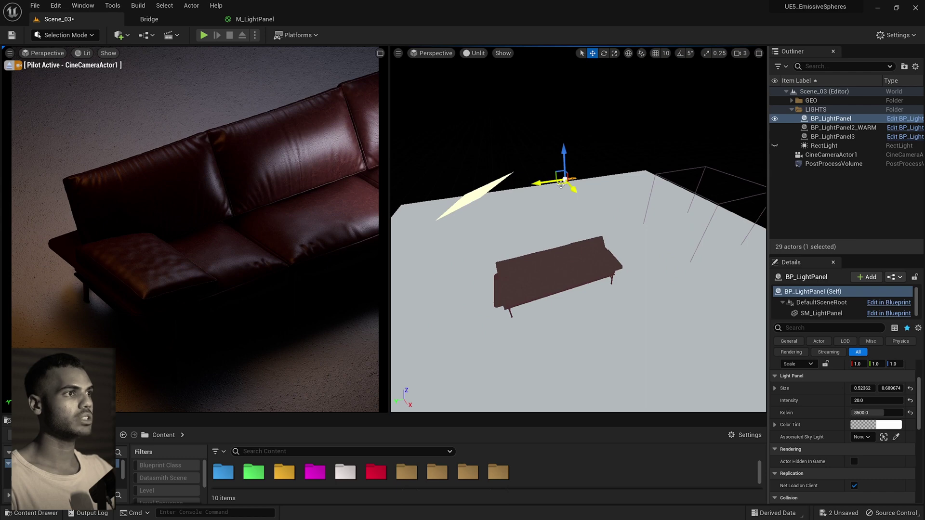
pyautogui.moveTo(561, 185); pyautogui.dragTo(526, 295)
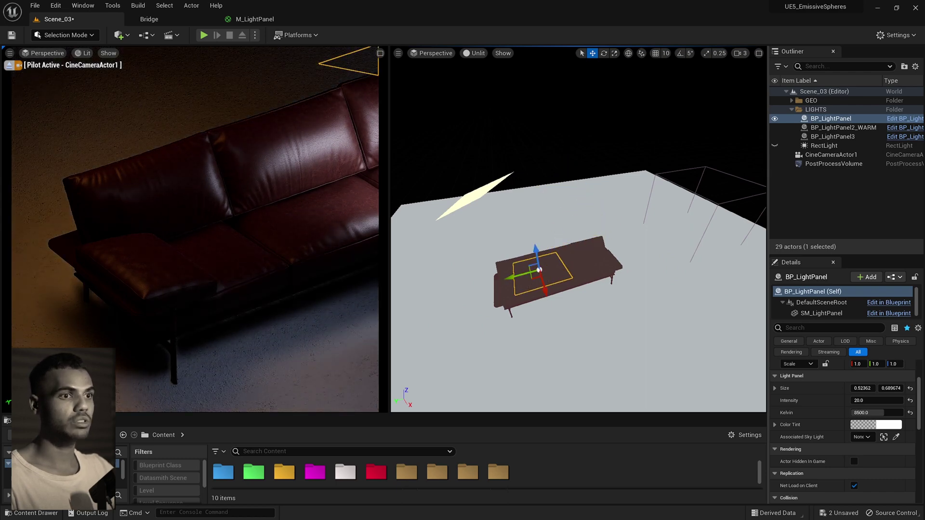
pyautogui.click(166, 337)
pyautogui.press('Escape')
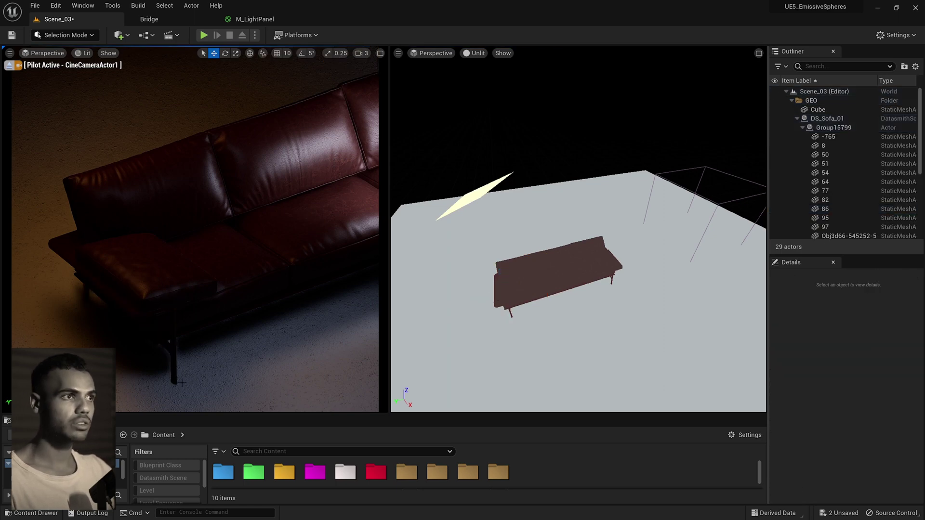
pyautogui.click(439, 204)
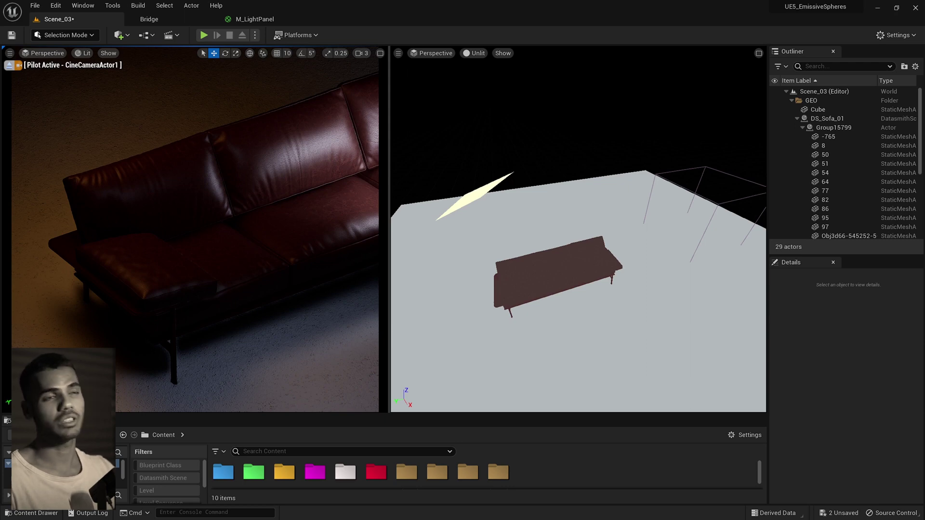
pyautogui.click(88, 284)
pyautogui.hotkey('ctrl', 'z')
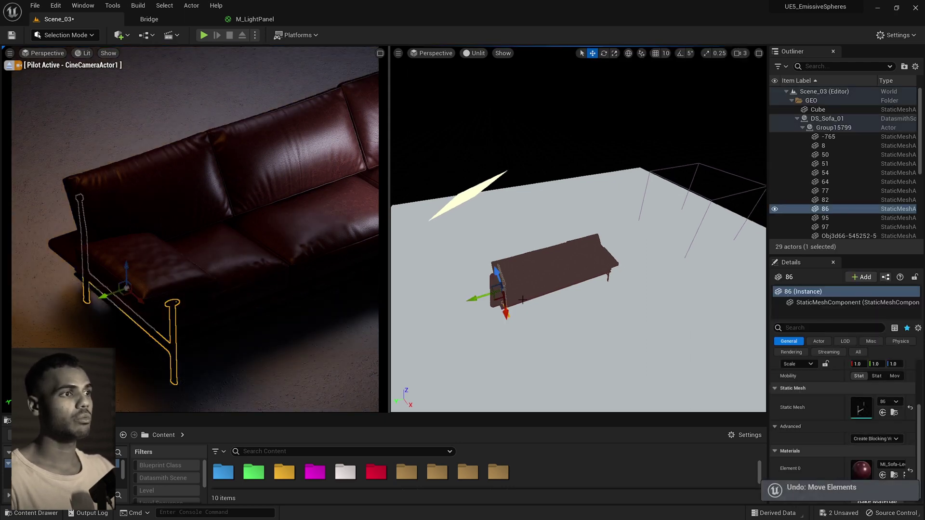
# - Show the RectLight, hide BP_LightPanel3 and BP_LightPanel, and select BP_LightPanel2_WARM
pyautogui.press('Escape')
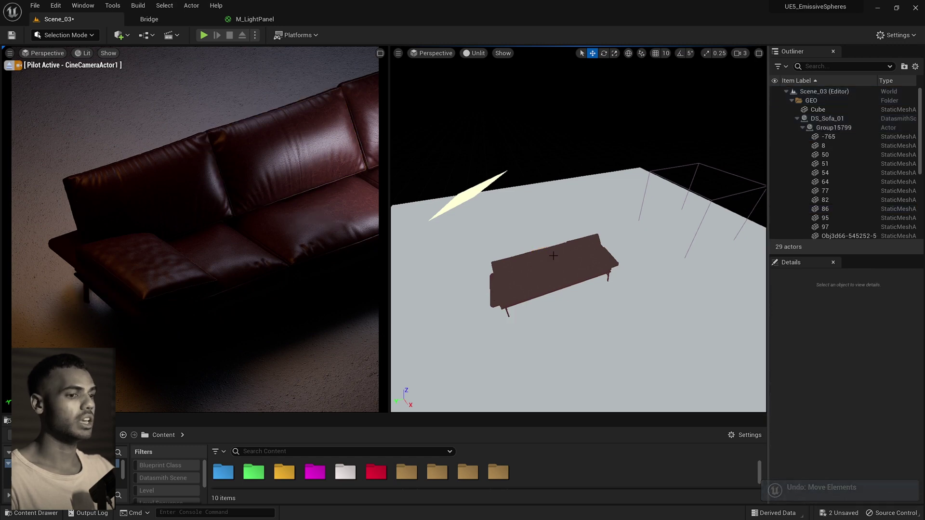
pyautogui.scroll(5, 555, 254)
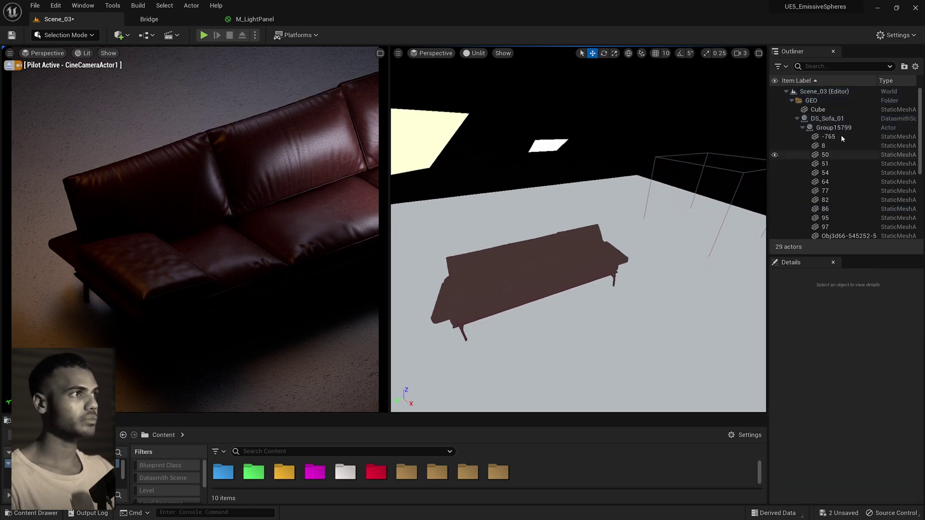
pyautogui.click(791, 101)
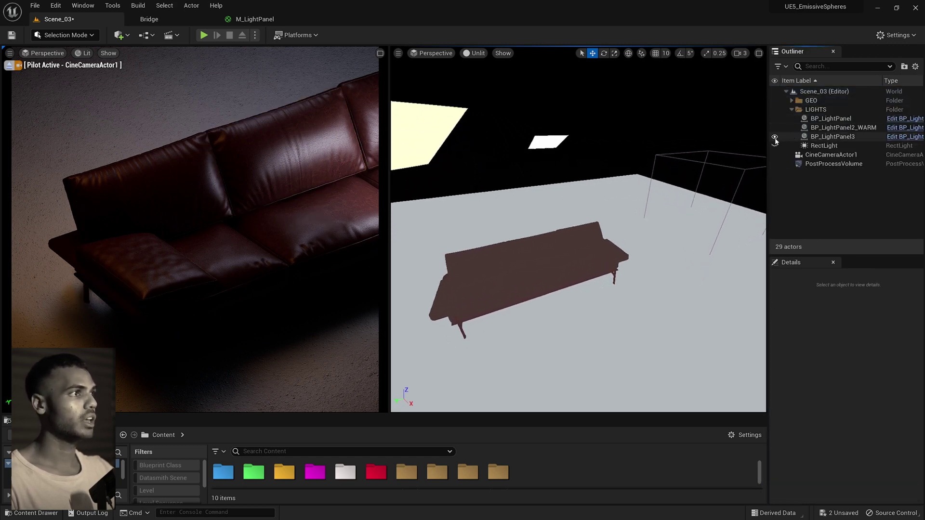
pyautogui.click(775, 146)
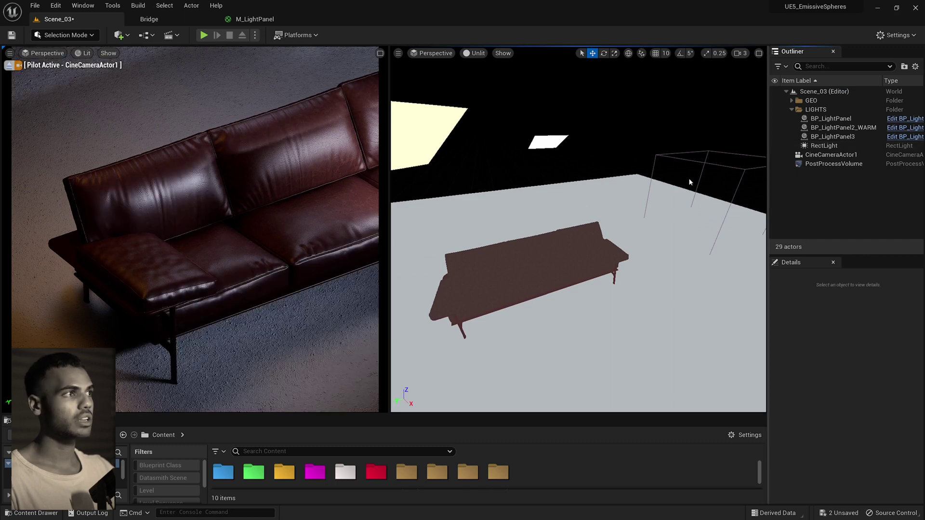
pyautogui.click(773, 137)
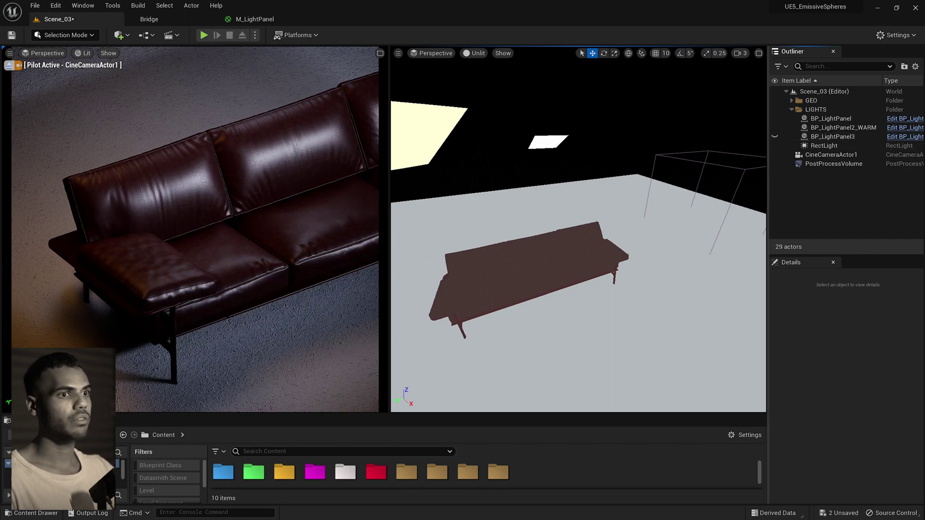
pyautogui.moveTo(564, 217); pyautogui.dragTo(573, 216)
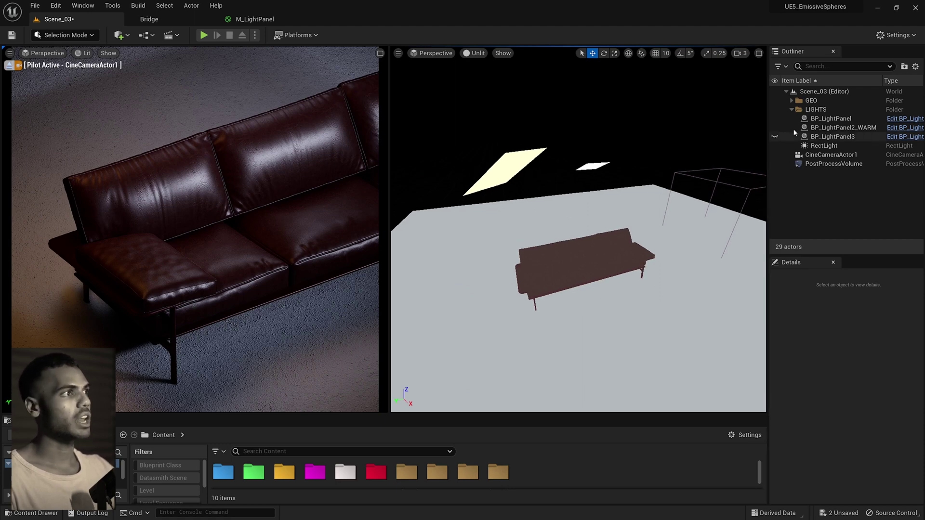
pyautogui.click(773, 118)
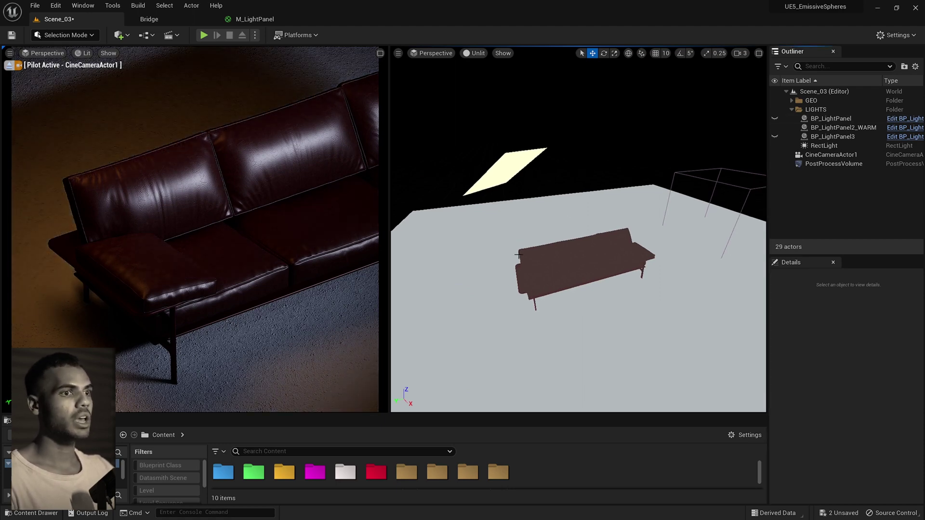
pyautogui.click(509, 169)
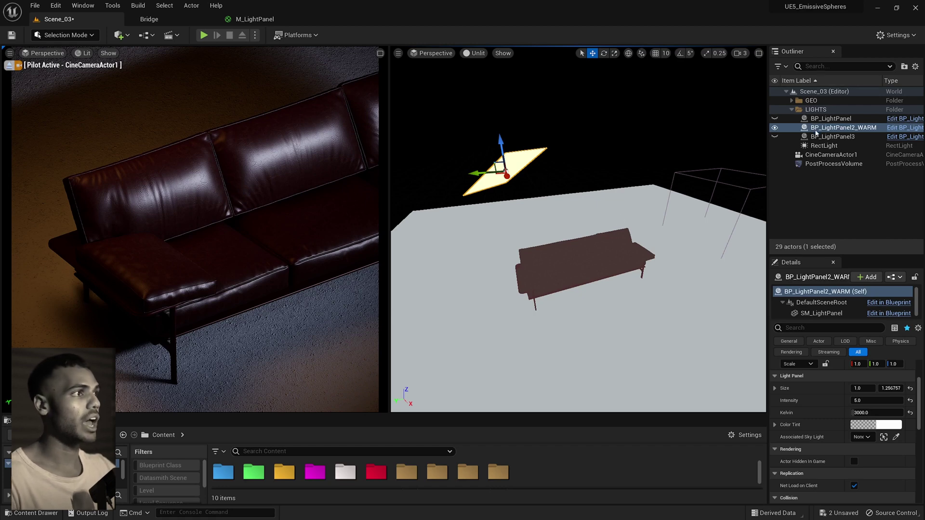
# - Frame the RectLight and warm panel together, then select only the RectLight
pyautogui.click(823, 145)
pyautogui.keyDown('ctrl'); pyautogui.click(843, 128); pyautogui.keyUp('ctrl')
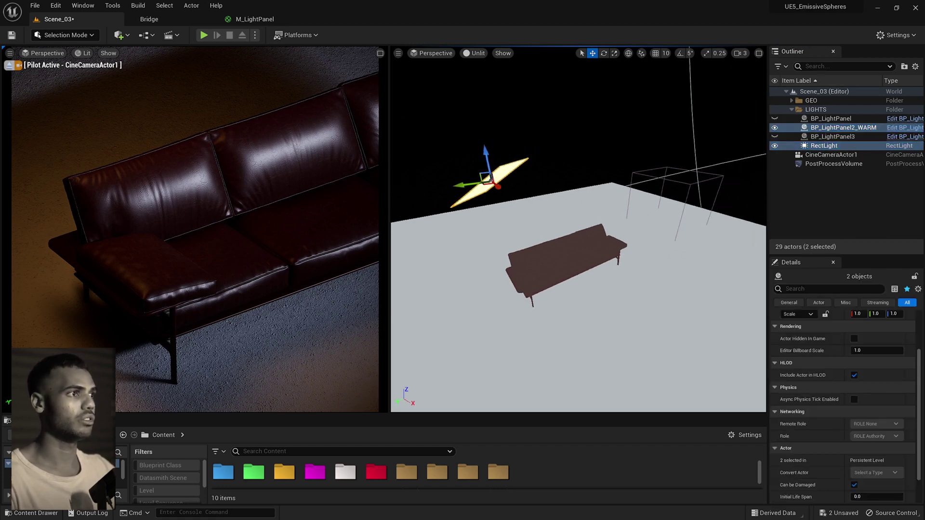
pyautogui.press('f')
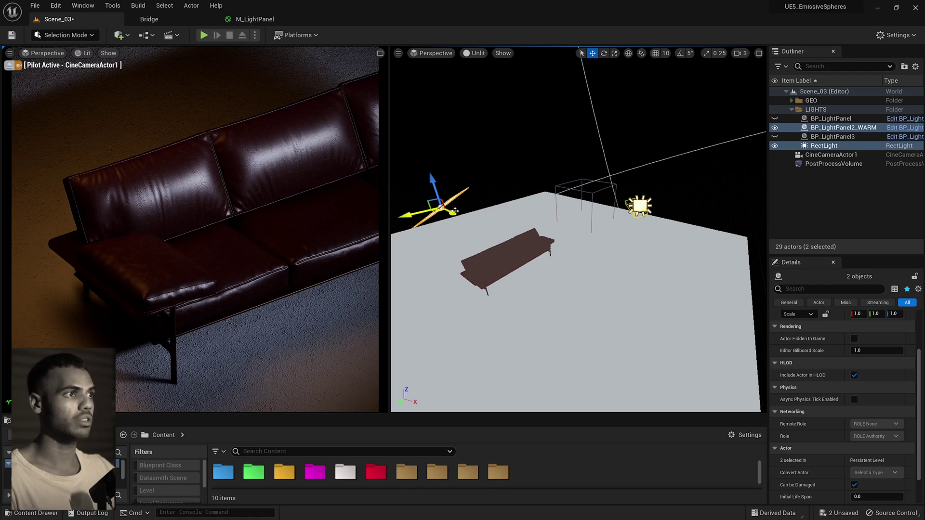
pyautogui.click(637, 205)
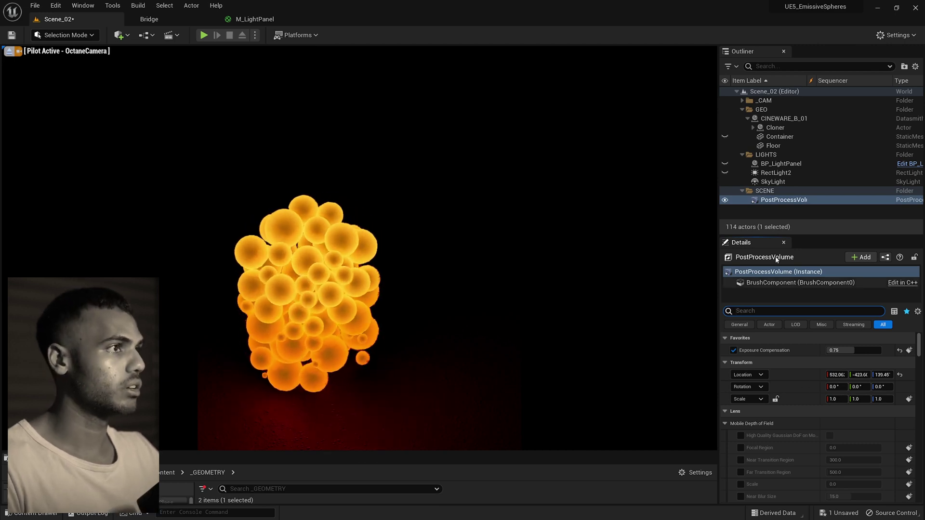
# - Select a glowing sphere in Scene_02 and open its MI_RotatingSpheres material instance
pyautogui.click(641, 334)
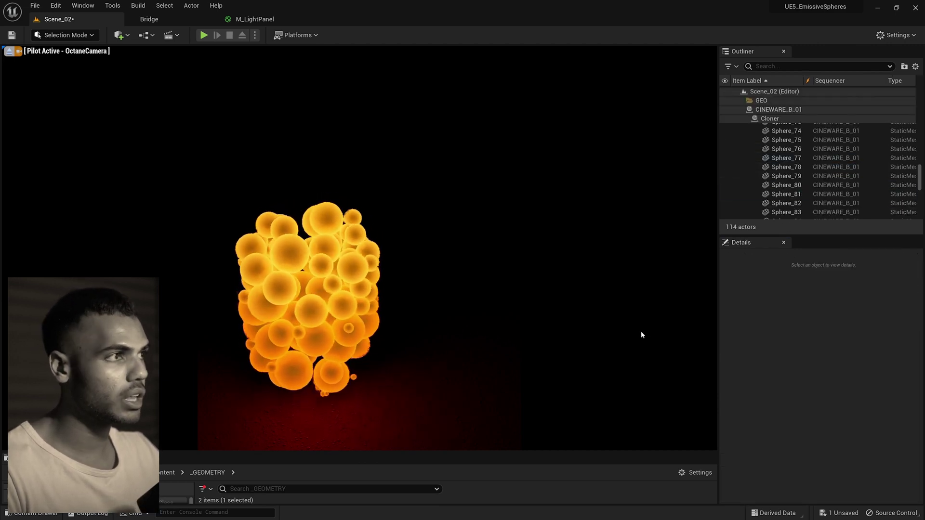
pyautogui.click(309, 245)
pyautogui.scroll(-4, 790, 440)
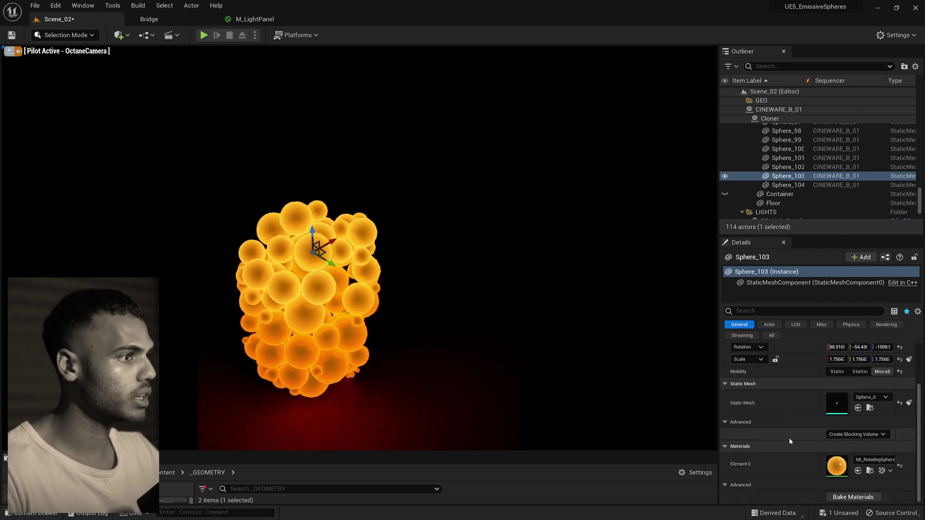
pyautogui.doubleClick(836, 466)
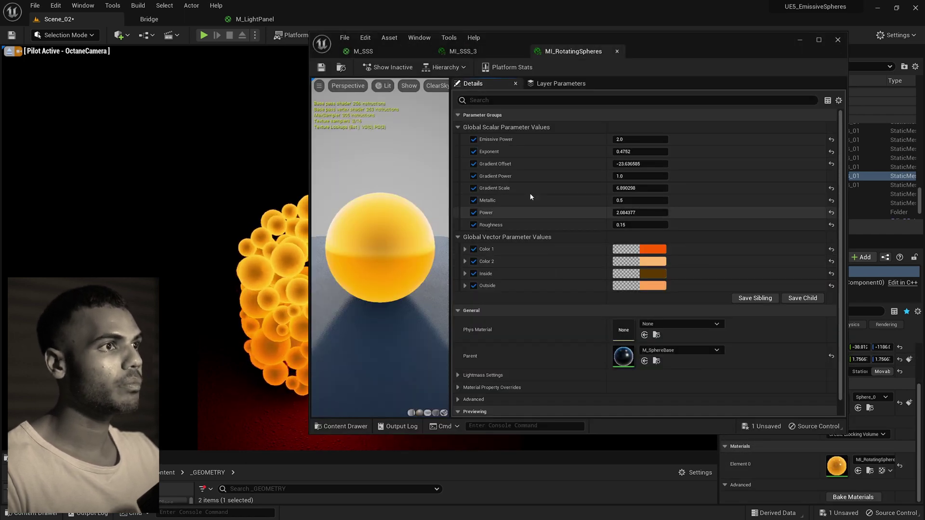
pyautogui.doubleClick(623, 356)
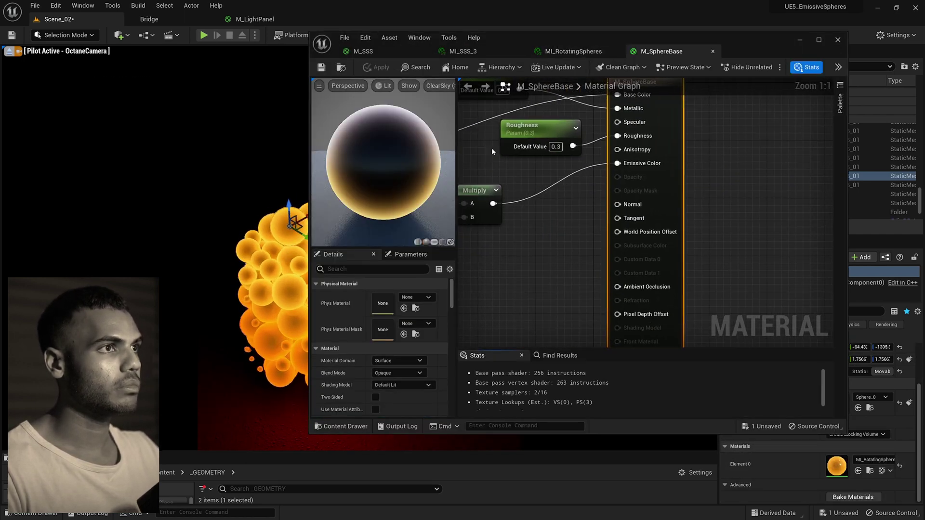
pyautogui.scroll(-5, 631, 292)
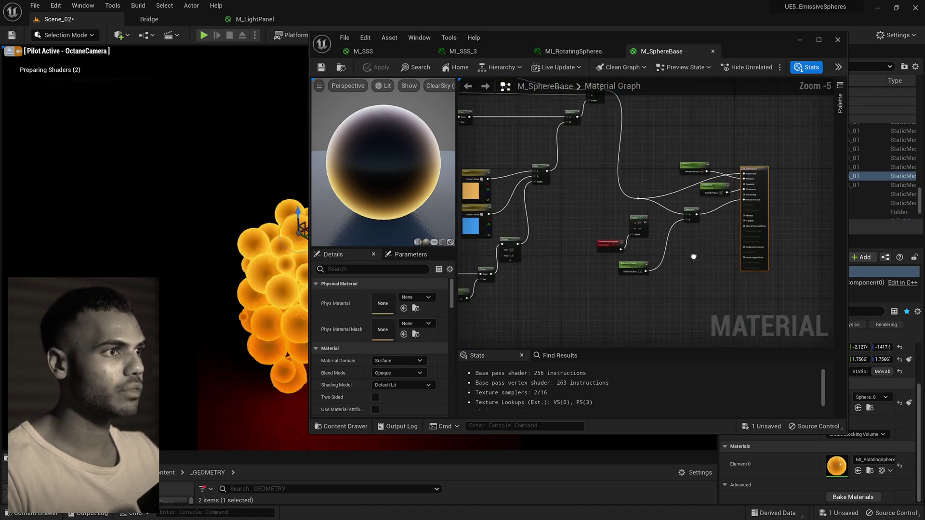
pyautogui.moveTo(765, 242); pyautogui.dragTo(824, 230, button='right')
pyautogui.moveTo(521, 224); pyautogui.dragTo(489, 323, button='right')
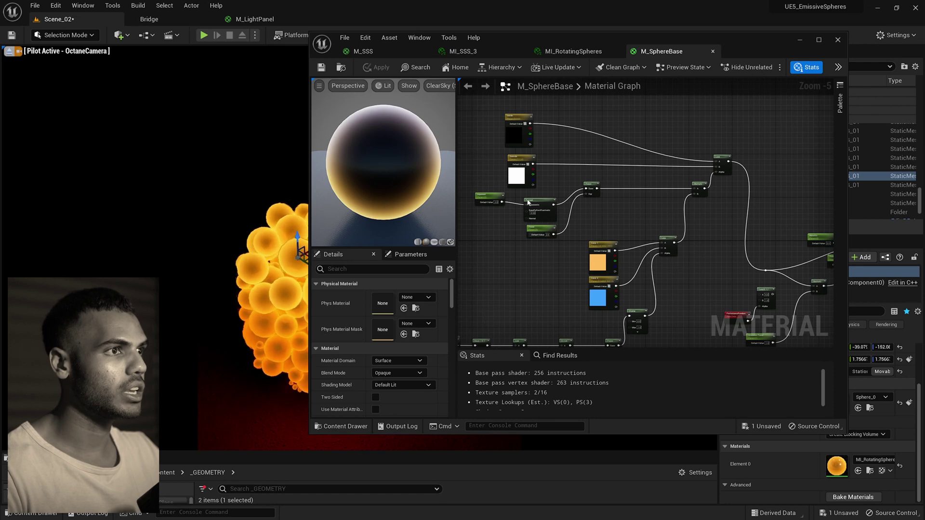
pyautogui.scroll(4, 518, 190)
pyautogui.scroll(-1, 586, 208)
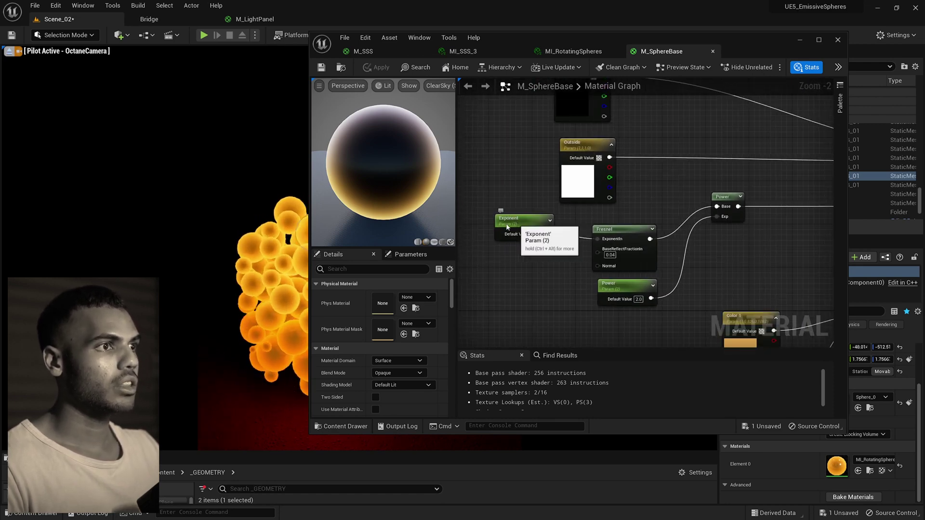
pyautogui.moveTo(521, 224); pyautogui.dragTo(531, 229)
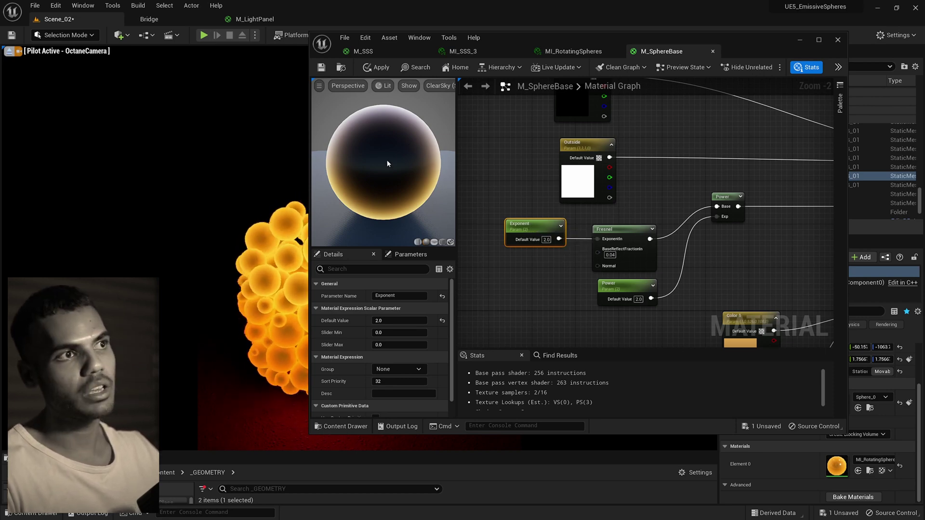
pyautogui.click(622, 285)
pyautogui.moveTo(543, 106); pyautogui.dragTo(522, 195, button='right')
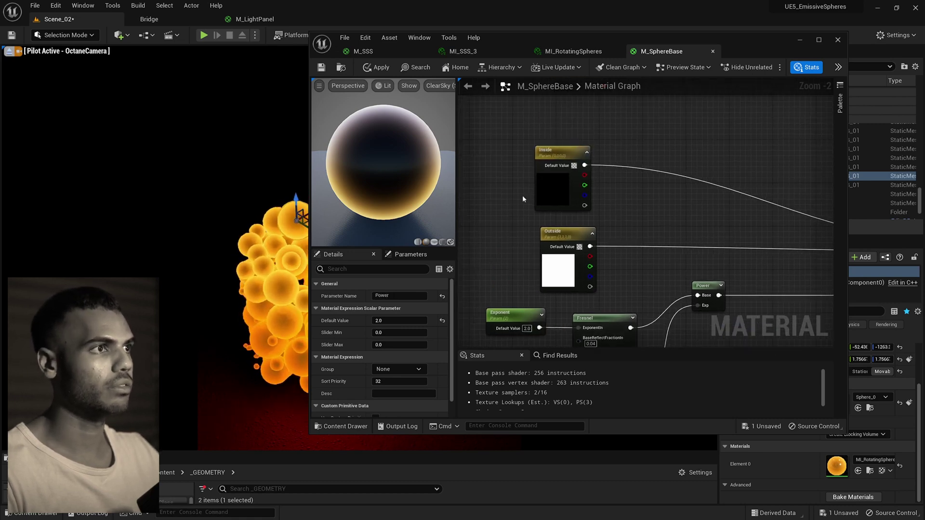
pyautogui.click(554, 190)
pyautogui.click(559, 263)
pyautogui.scroll(-2, 647, 231)
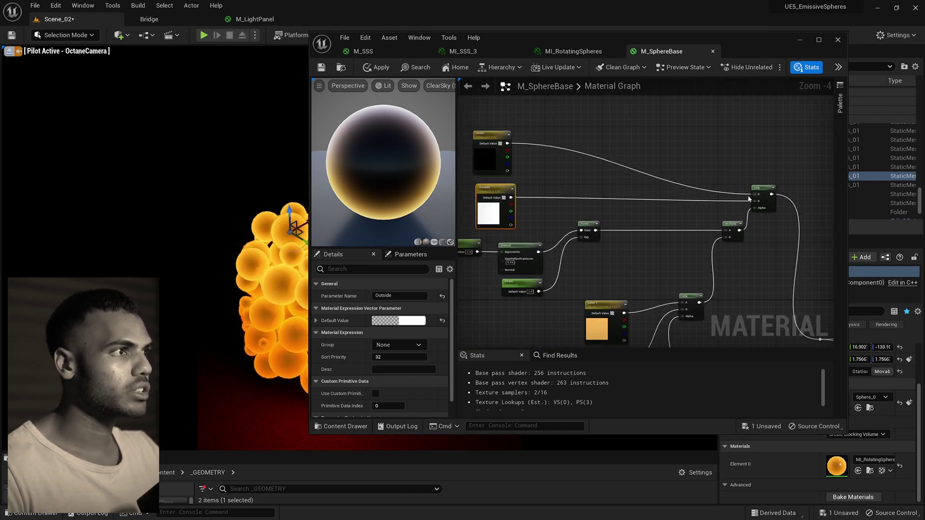
pyautogui.click(583, 227)
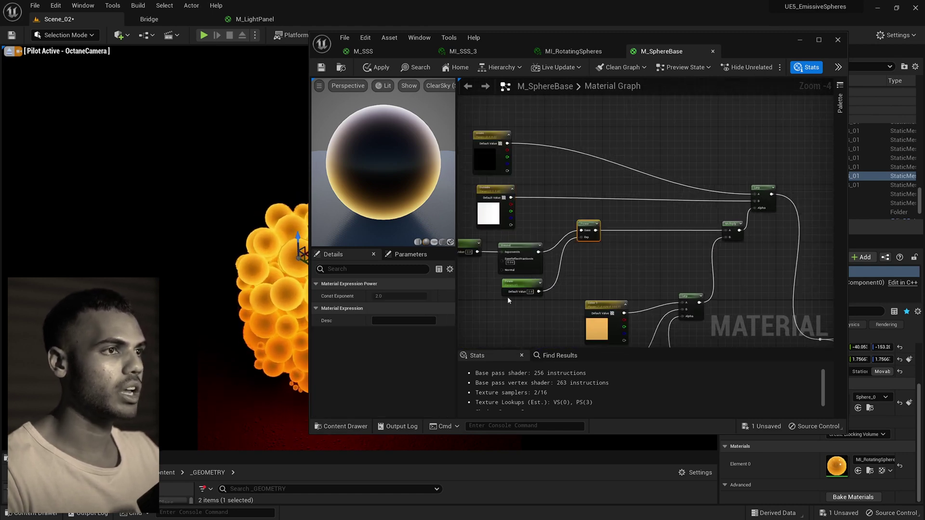
pyautogui.moveTo(577, 268); pyautogui.dragTo(652, 282, button='right')
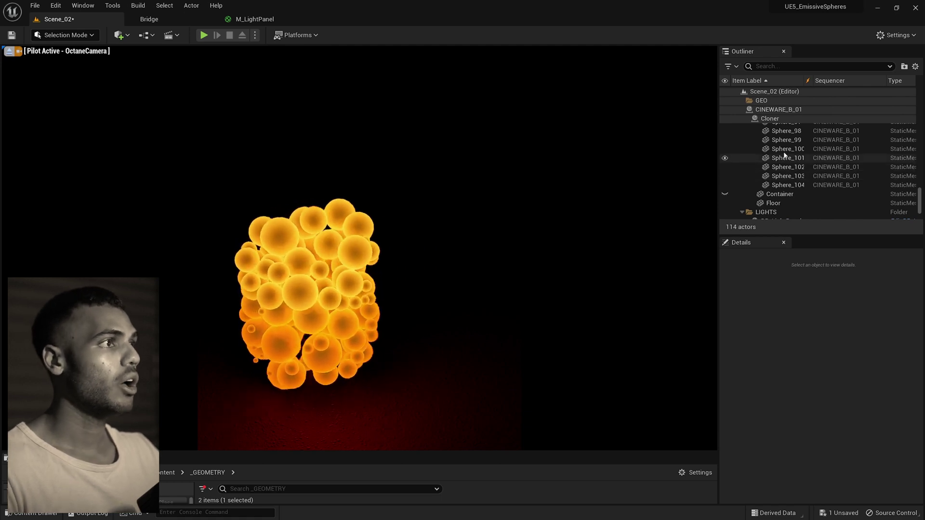
# - Select the PostProcessVolume, filter its Details by 'lumen' and scroll through the Lumen settings
pyautogui.scroll(-3, 814, 180)
pyautogui.click(782, 216)
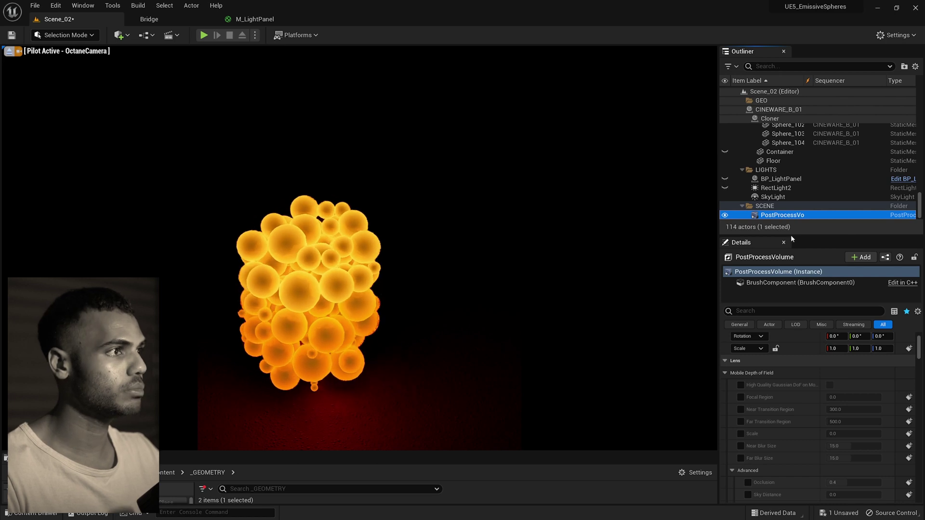
pyautogui.moveTo(789, 236); pyautogui.dragTo(796, 171)
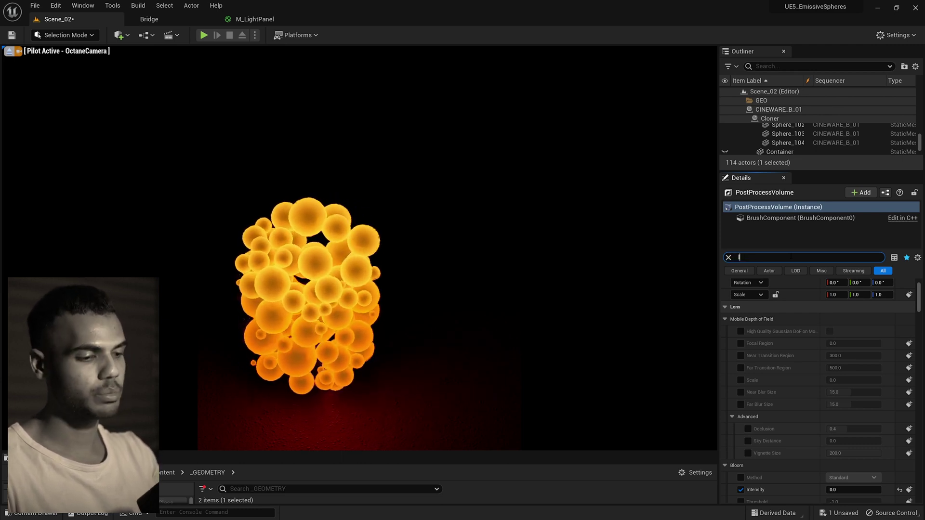
pyautogui.write('lumen')
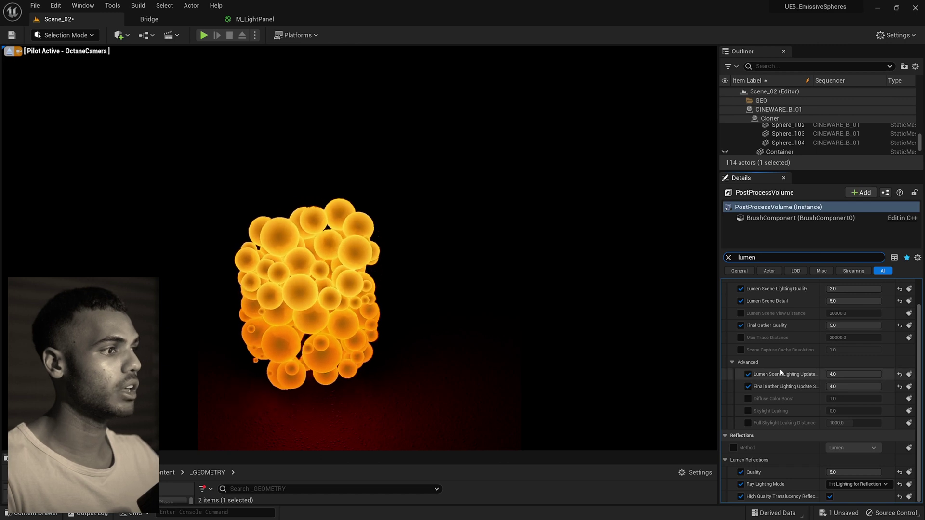
pyautogui.scroll(1, 791, 371)
pyautogui.scroll(-1, 790, 372)
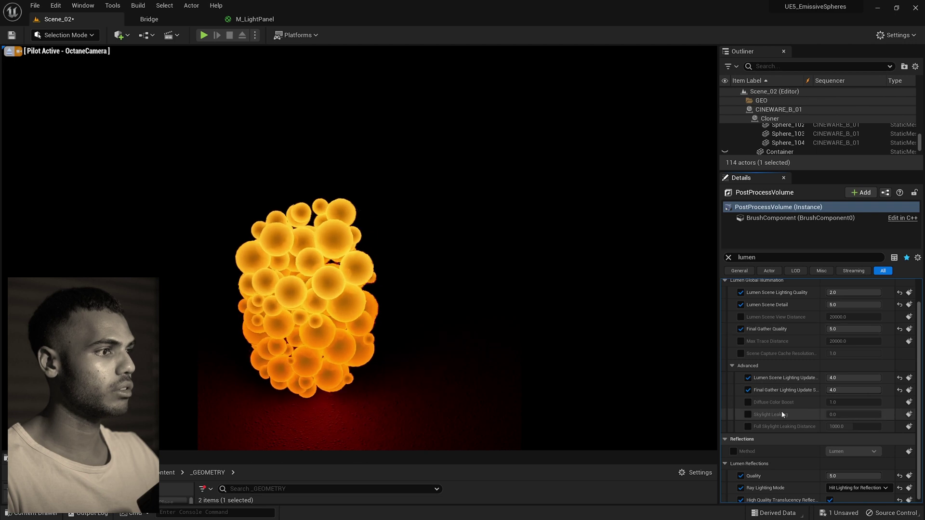
pyautogui.scroll(-1, 781, 411)
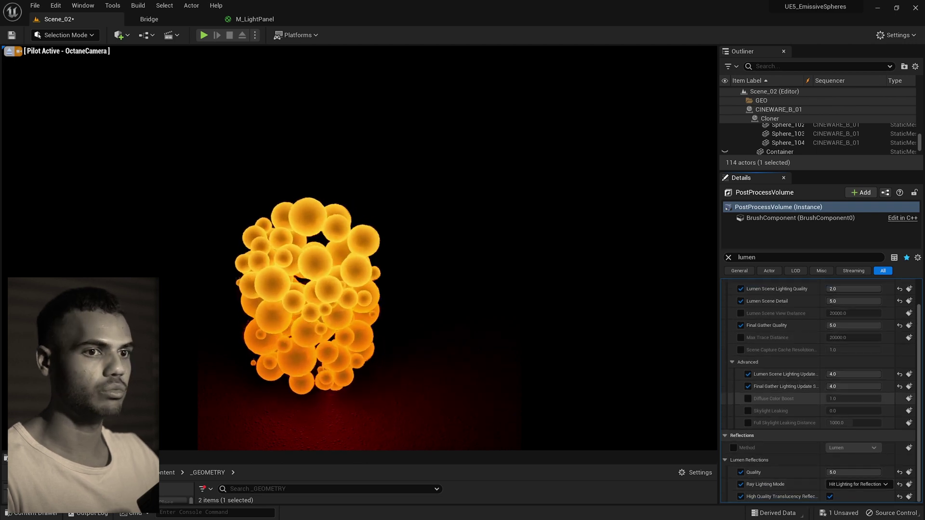
pyautogui.moveTo(165, 451); pyautogui.dragTo(165, 362)
# - Open the _MATERIALS folder and select the MI_Floor2 material
pyautogui.click(111, 419)
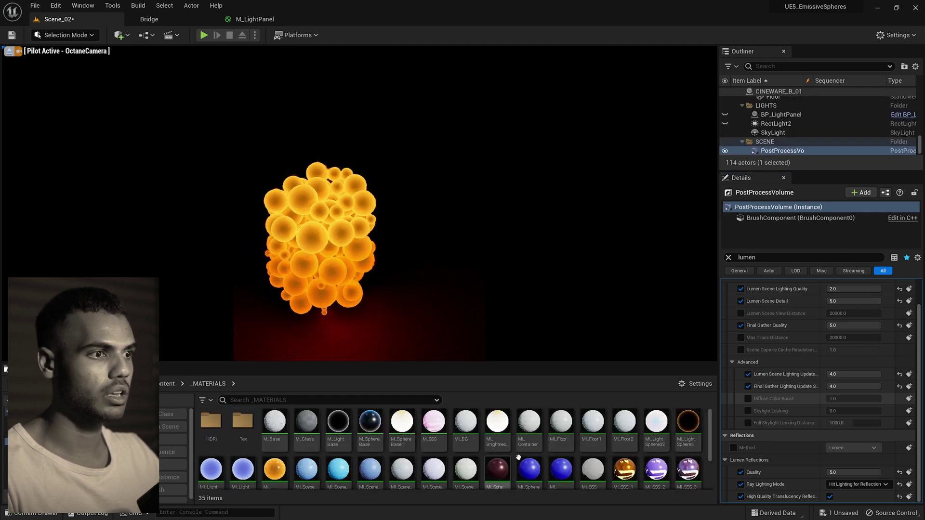
pyautogui.click(621, 424)
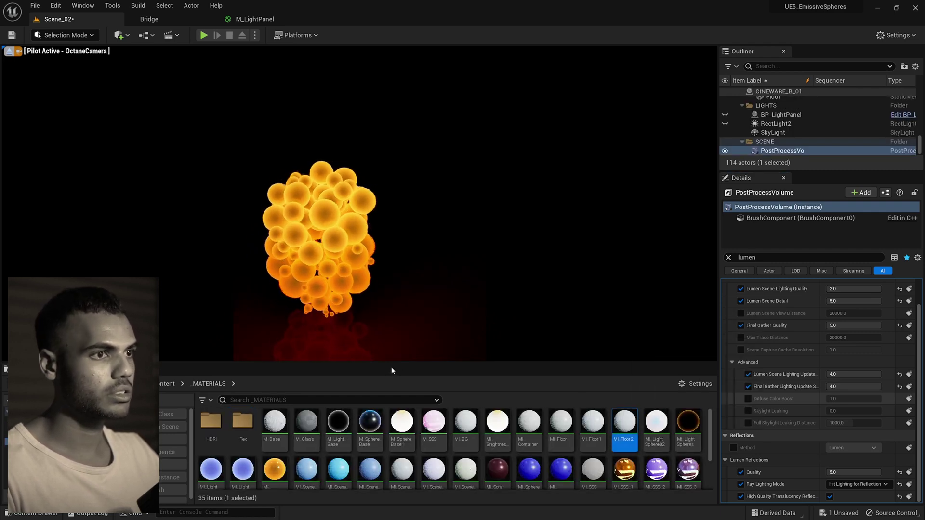
pyautogui.moveTo(392, 364); pyautogui.dragTo(378, 428)
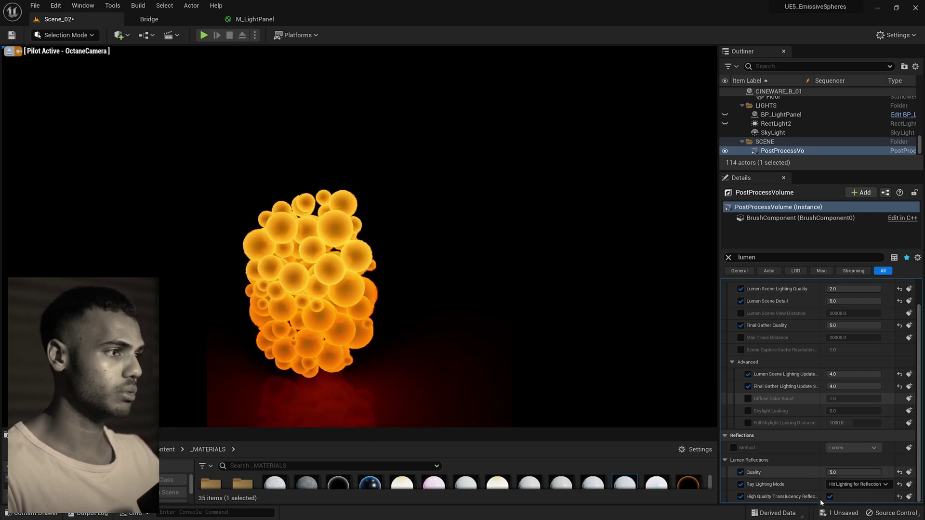
# - Switch Lumen reflection ray lighting to Surface Cache, then back to Hit Lighting for Reflections
pyautogui.click(856, 485)
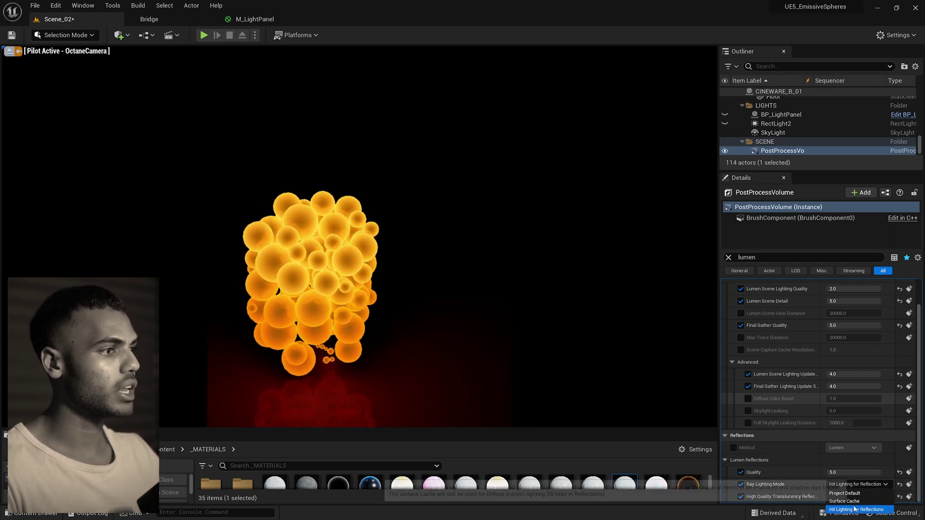
pyautogui.click(855, 503)
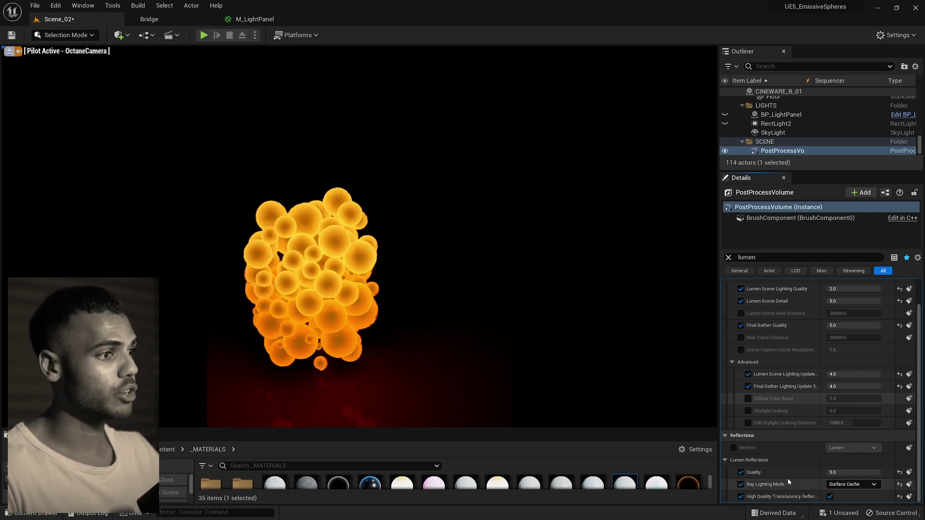
pyautogui.click(851, 484)
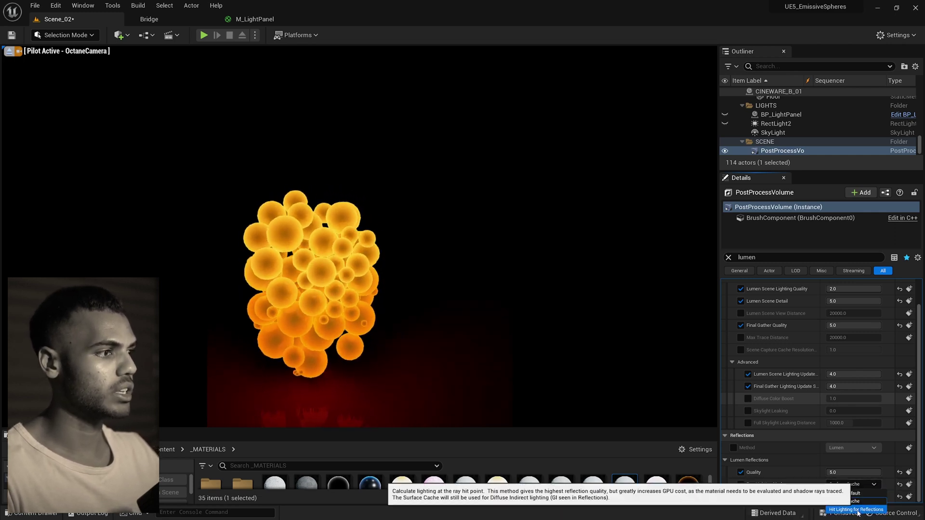
pyautogui.click(858, 510)
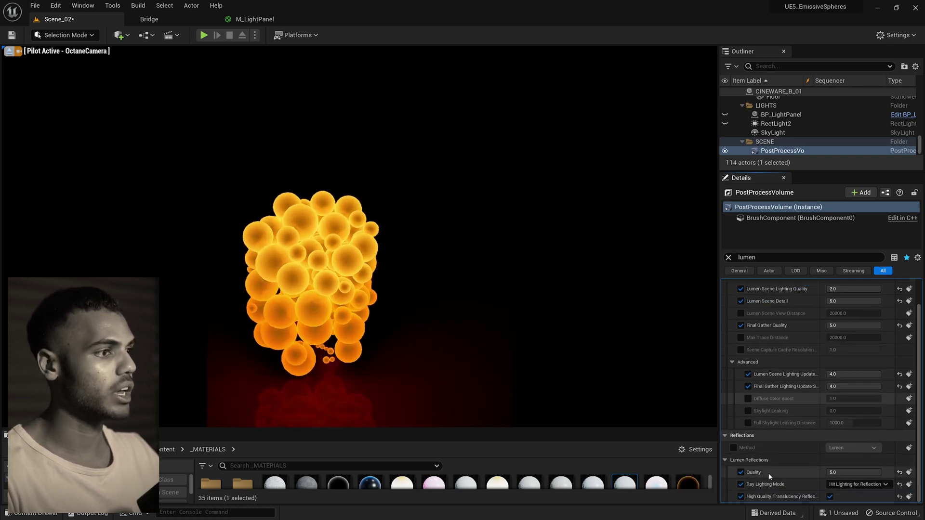
# - Reset Lumen Reflections Quality to 1.0, then set it to 5.0 and deselect the volume
pyautogui.click(899, 472)
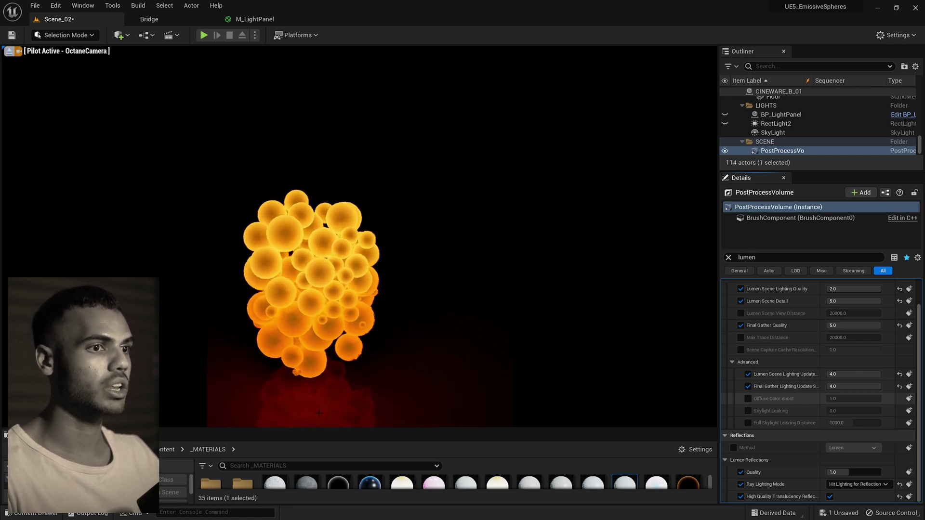
pyautogui.click(844, 473)
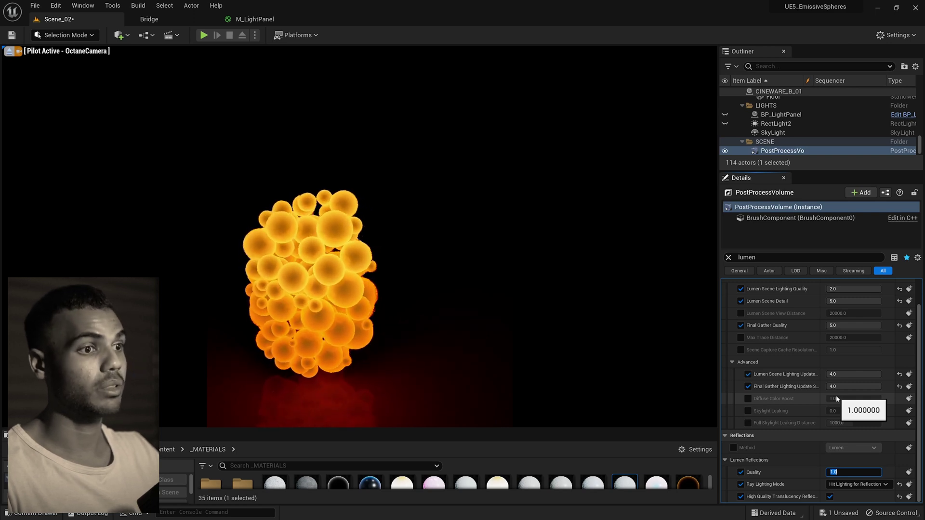
pyautogui.write('5')
pyautogui.press('Return')
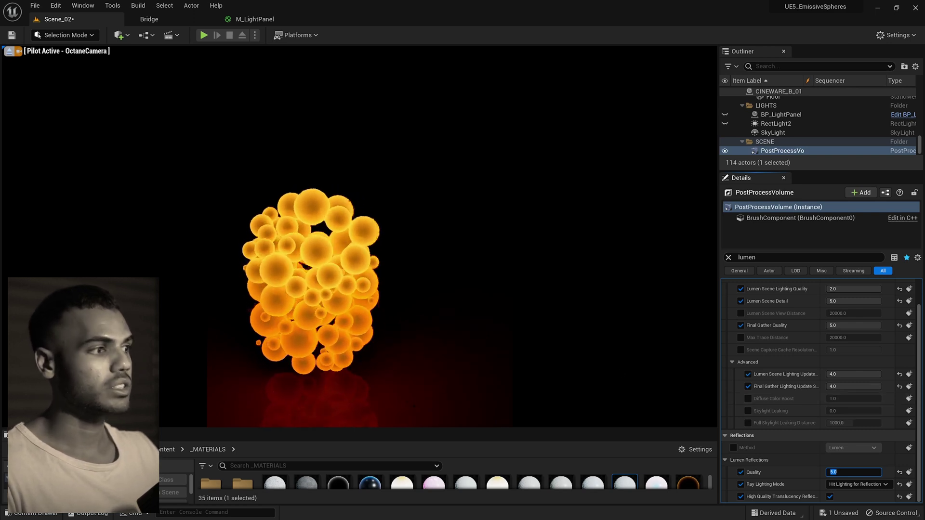
pyautogui.click(340, 402)
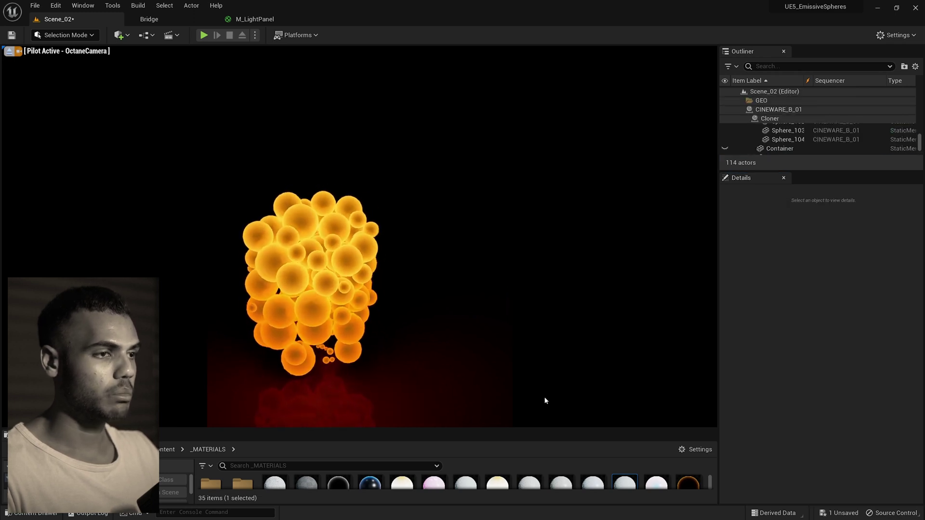
pyautogui.scroll(-5, 800, 145)
pyautogui.click(794, 150)
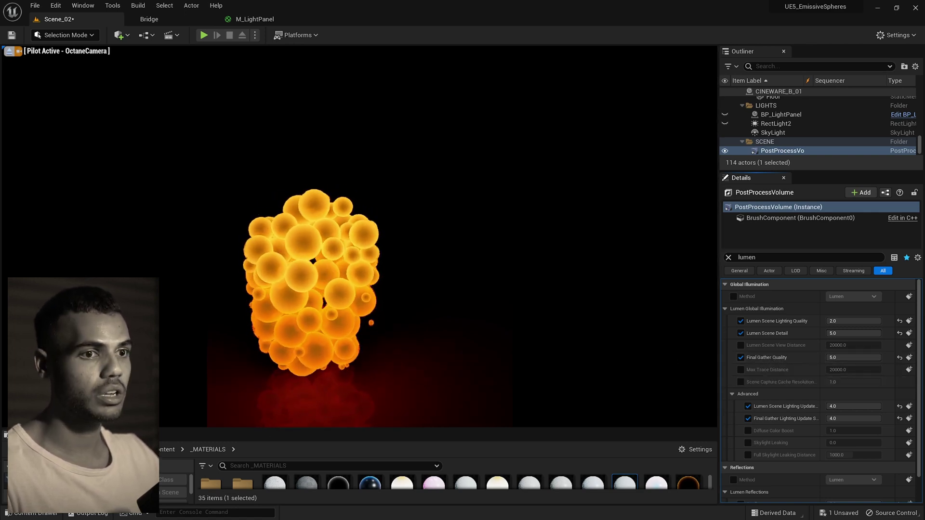
pyautogui.moveTo(303, 430); pyautogui.dragTo(313, 362)
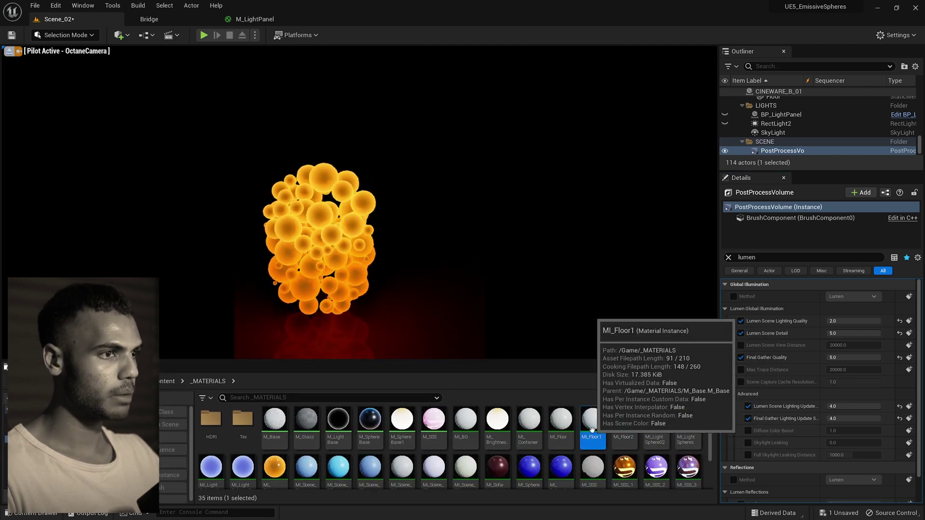
pyautogui.moveTo(592, 430)
pyautogui.mouseDown()
pyautogui.moveTo(607, 436)
pyautogui.moveTo(598, 438)
pyautogui.mouseUp()
pyautogui.click(557, 428)
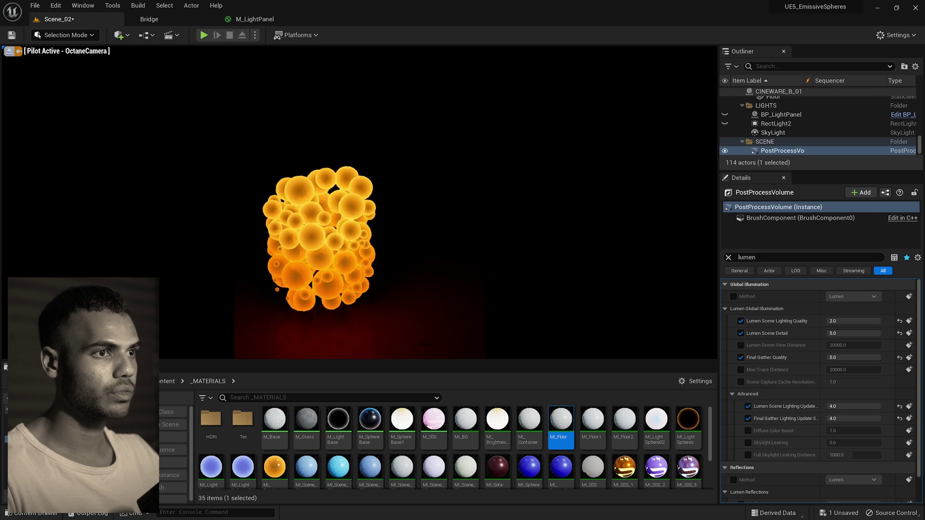
pyautogui.moveTo(402, 370); pyautogui.dragTo(397, 418)
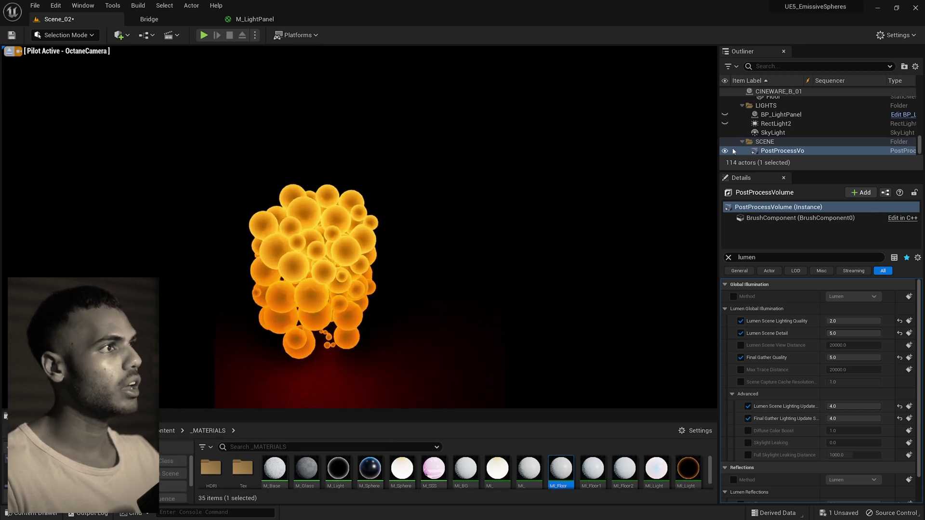
pyautogui.scroll(5, 747, 135)
pyautogui.scroll(-5, 747, 135)
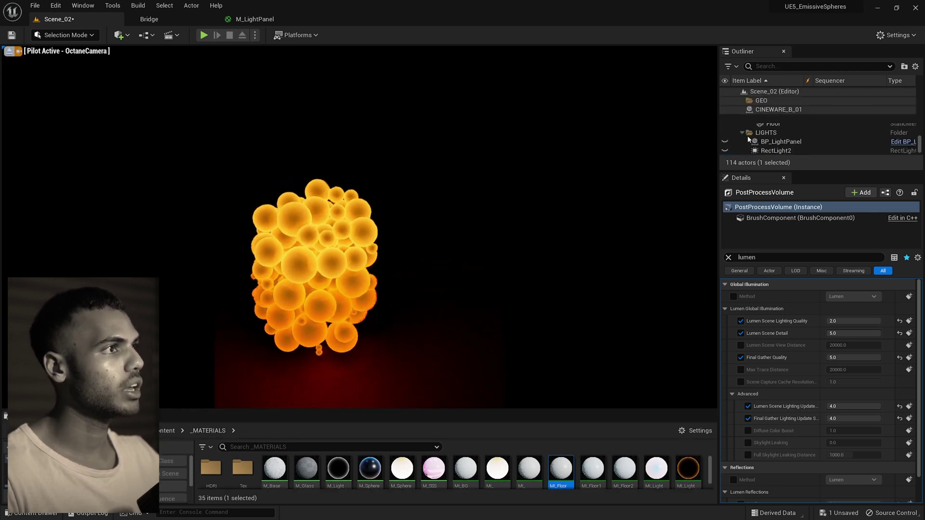
pyautogui.scroll(3, 742, 125)
pyautogui.click(730, 131)
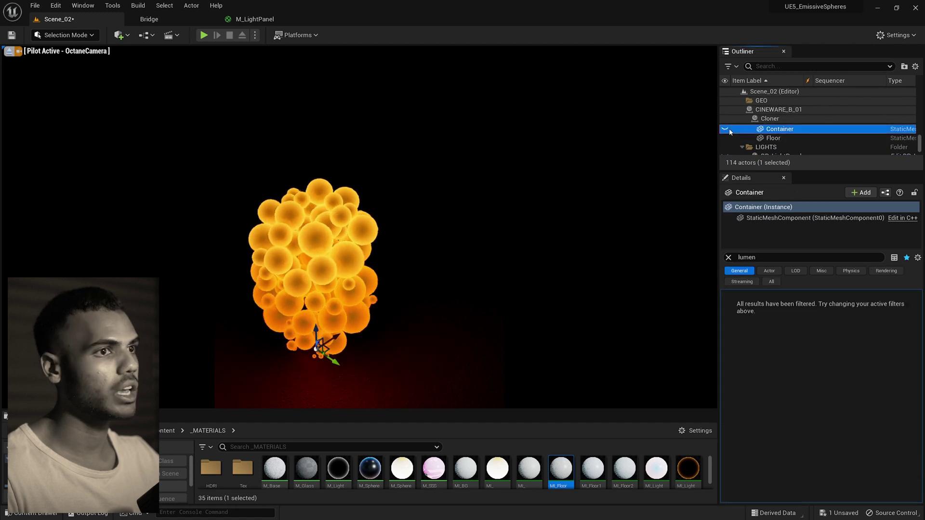
pyautogui.click(725, 129)
pyautogui.press('Escape')
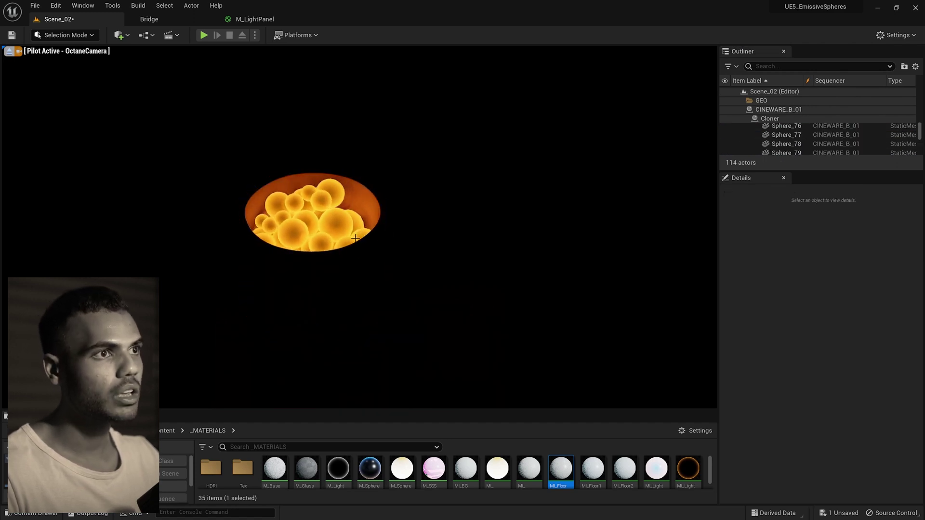
pyautogui.scroll(-8, 768, 140)
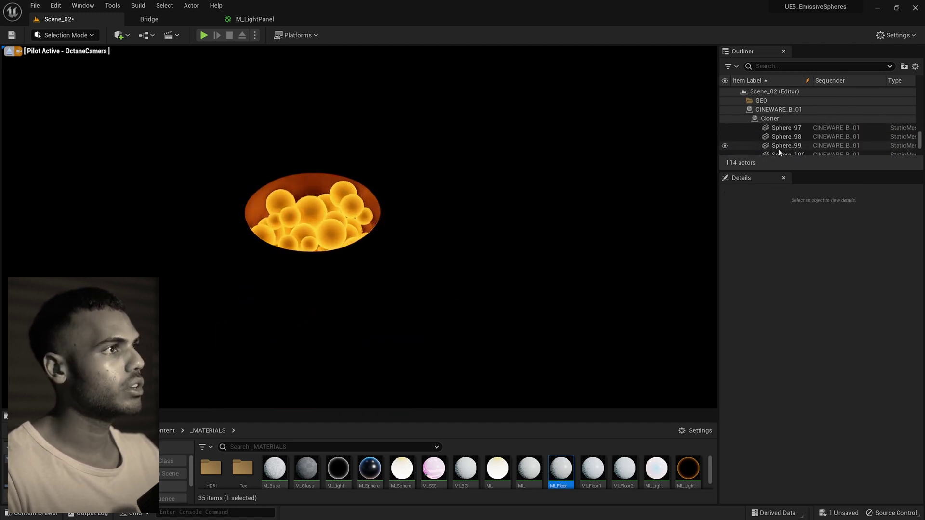
pyautogui.click(780, 151)
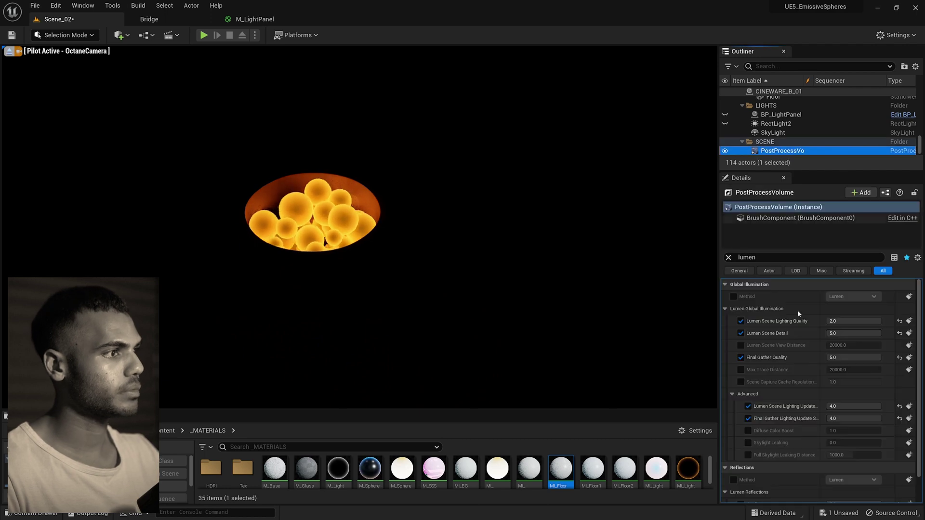
pyautogui.click(899, 357)
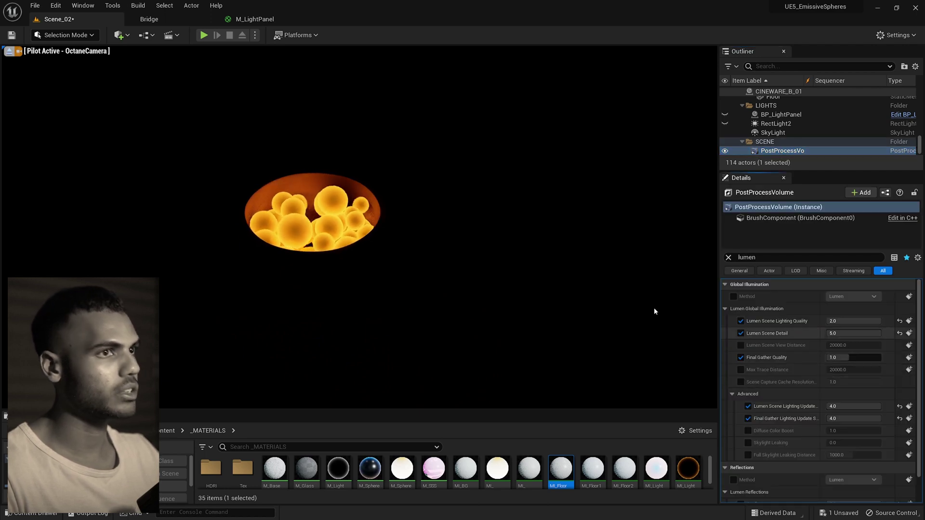
pyautogui.click(333, 195)
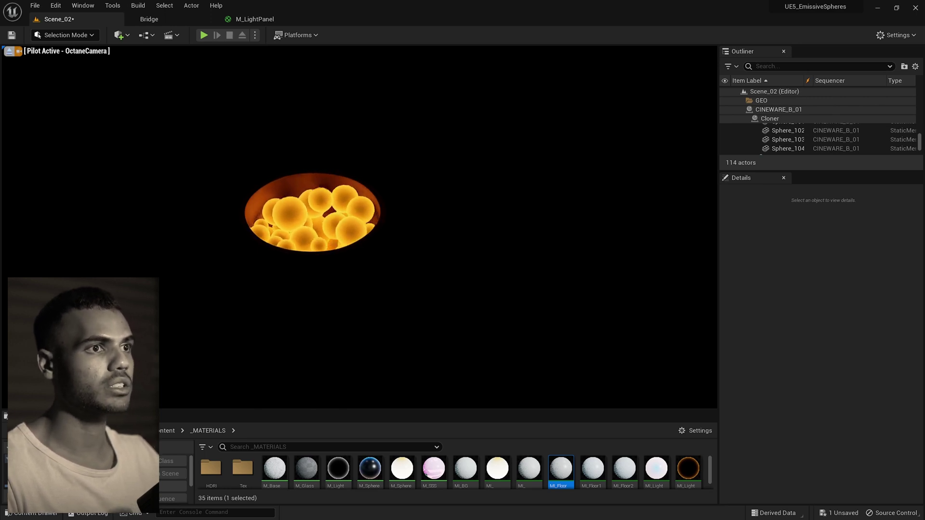
pyautogui.click(313, 289)
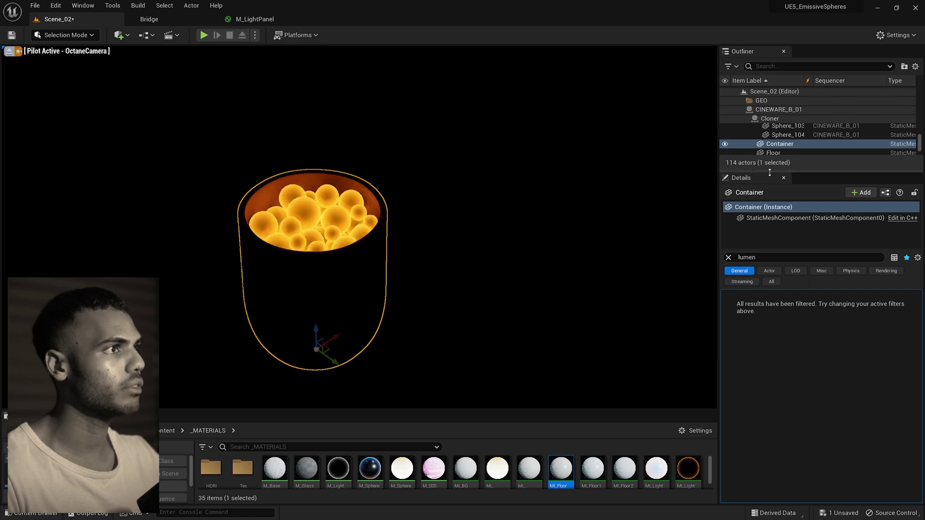
pyautogui.moveTo(771, 171); pyautogui.dragTo(771, 306)
pyautogui.click(726, 245)
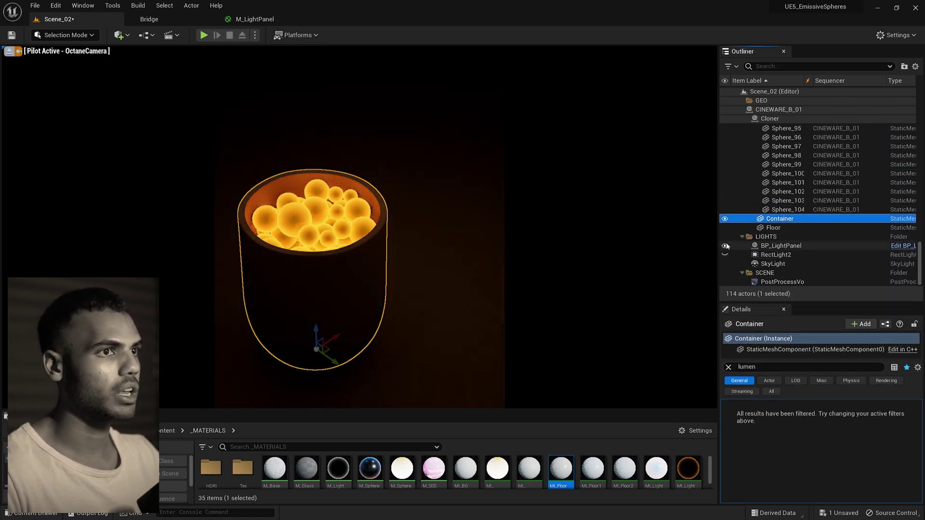
pyautogui.press('Escape')
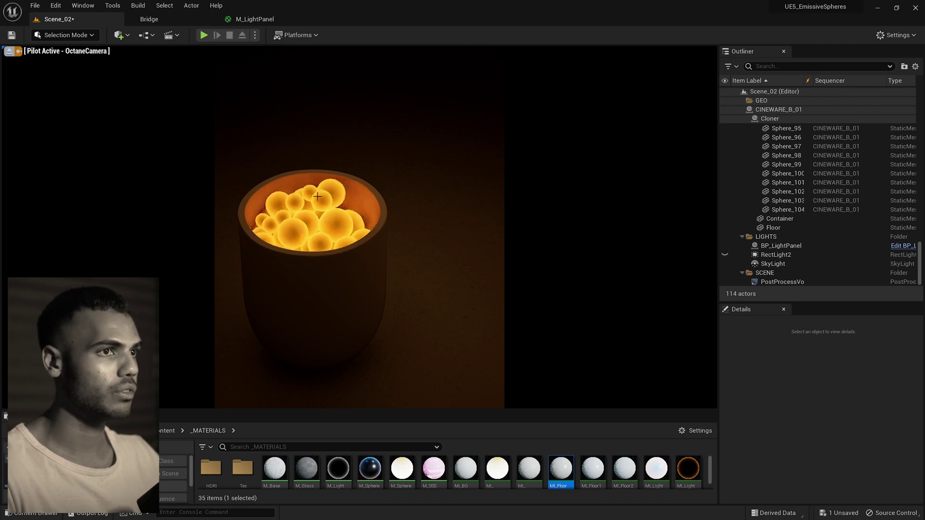
# - Set the post process volume's Lumen Final Gather Quality to 10.0
pyautogui.click(782, 282)
pyautogui.click(799, 470)
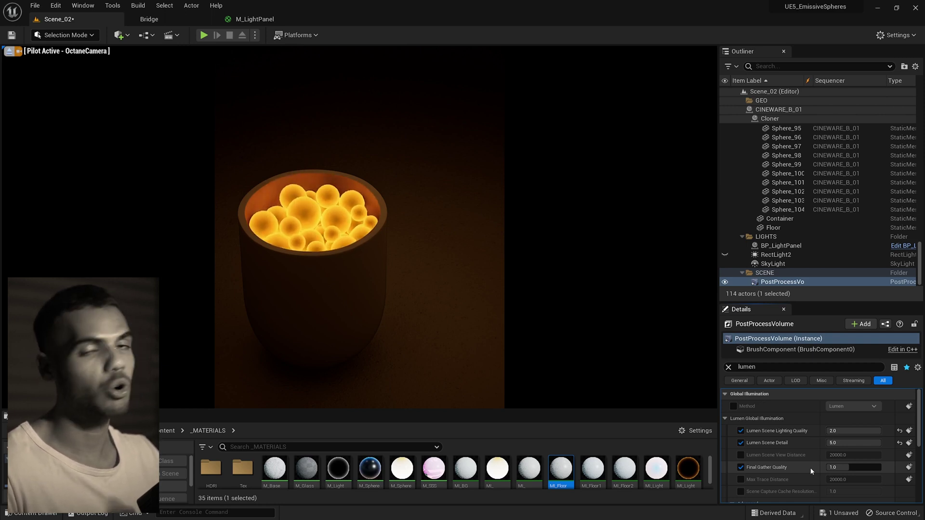
pyautogui.moveTo(852, 469)
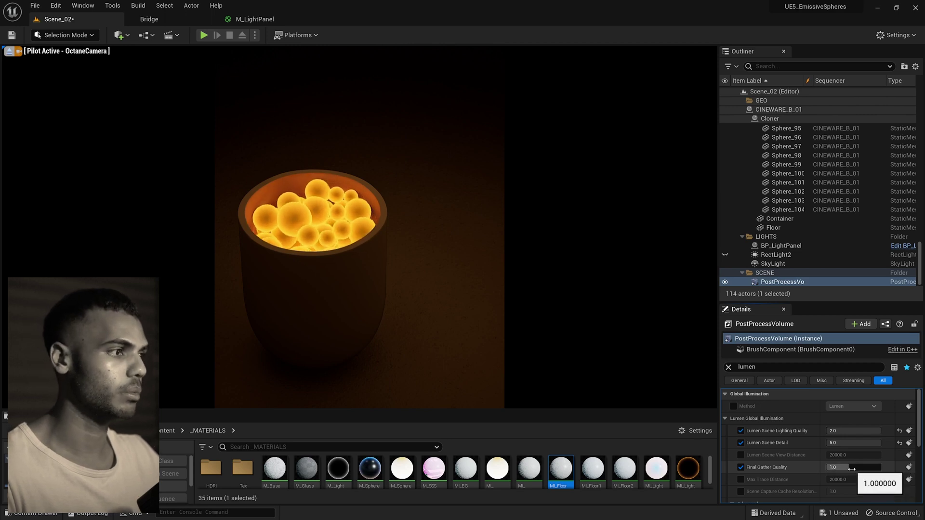
pyautogui.click(851, 469)
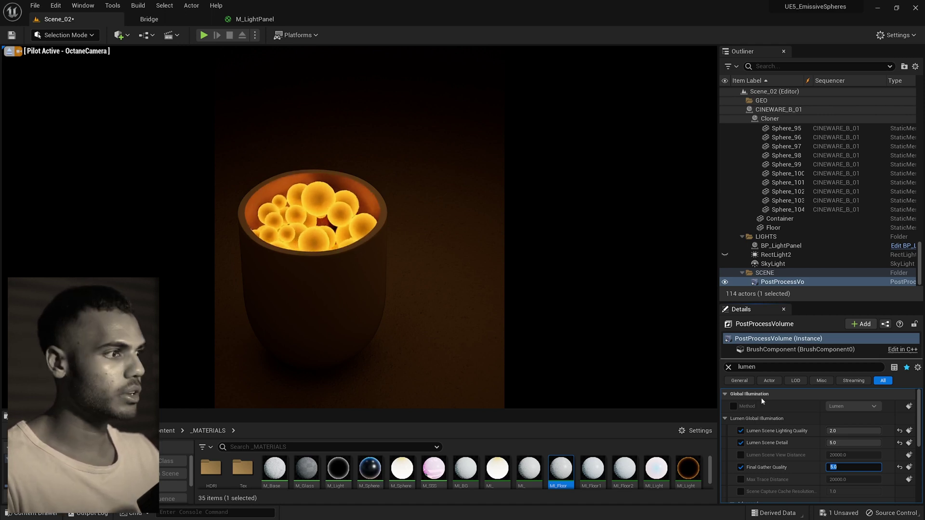
pyautogui.press('Return')
pyautogui.scroll(-1, 792, 460)
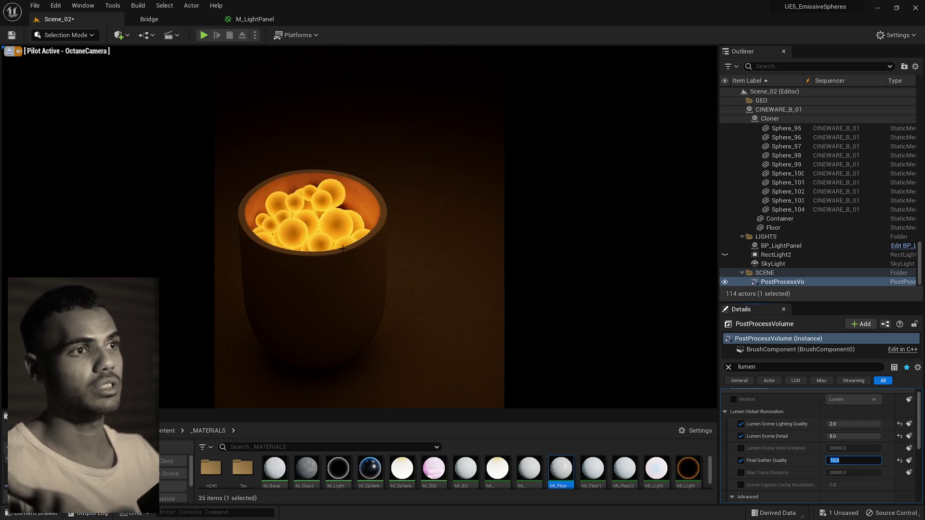
pyautogui.scroll(-5, 770, 448)
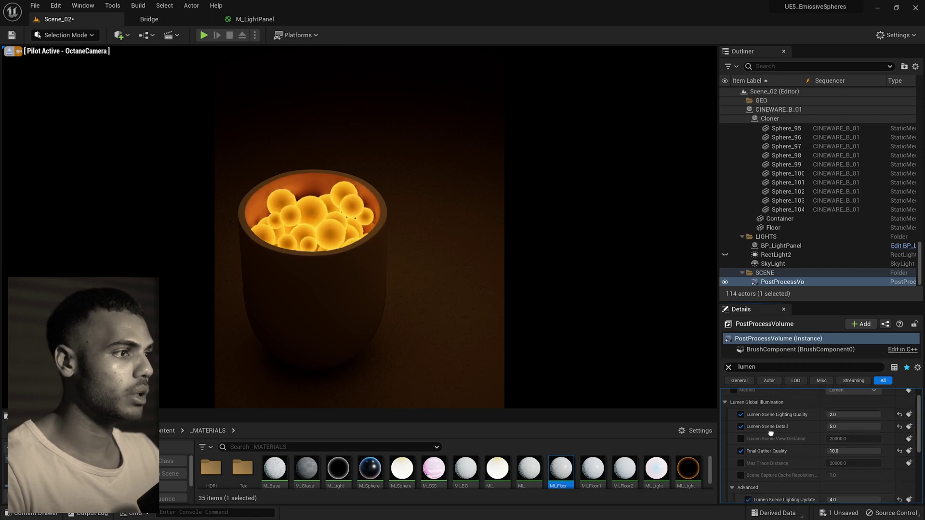
pyautogui.scroll(-2, 785, 491)
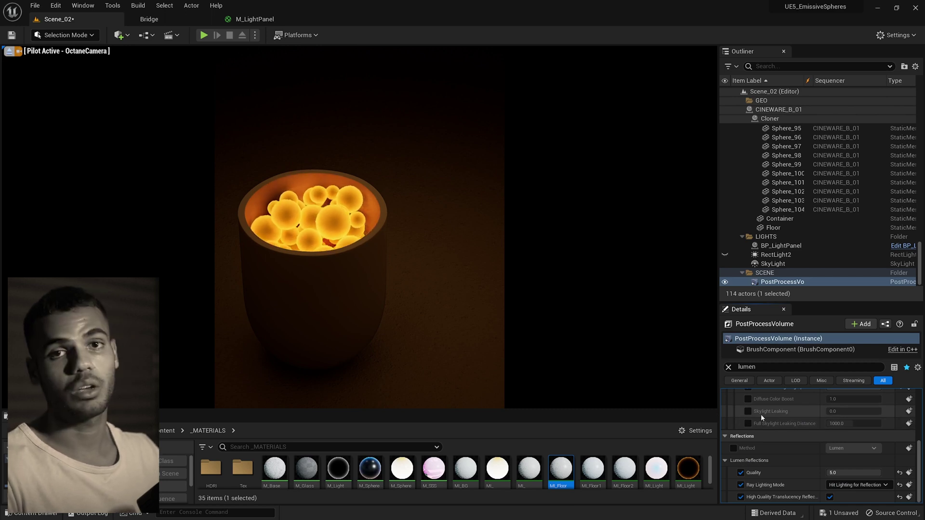
# - Turn RectLight2 back on and select one of the glowing spheres in the cup
pyautogui.click(775, 282)
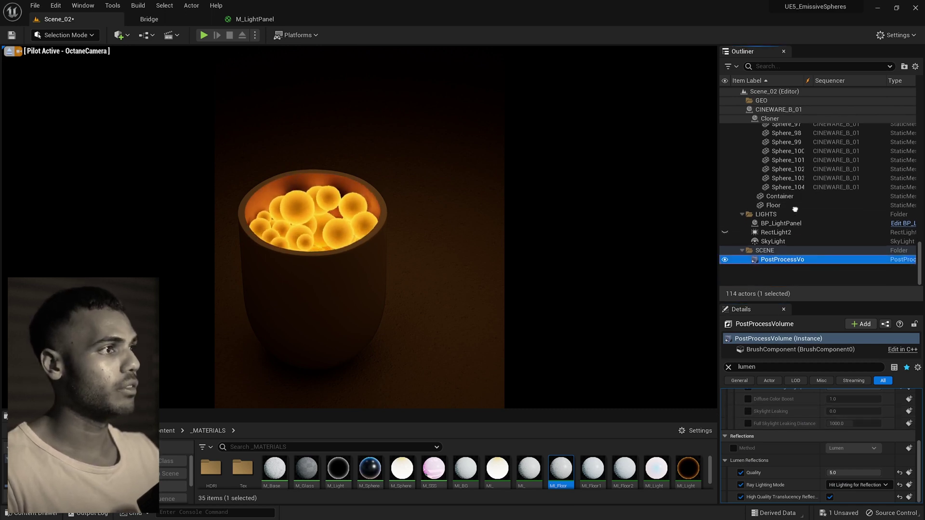
pyautogui.click(725, 254)
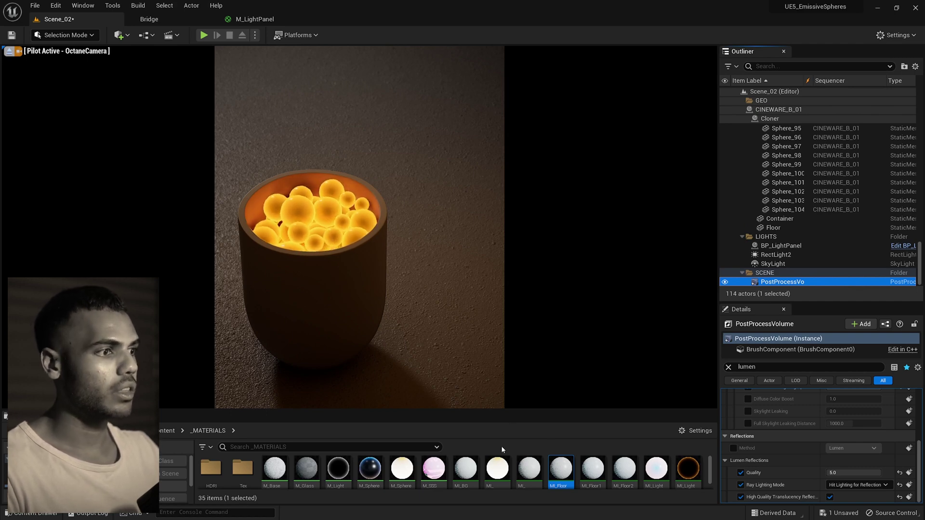
pyautogui.press('Escape')
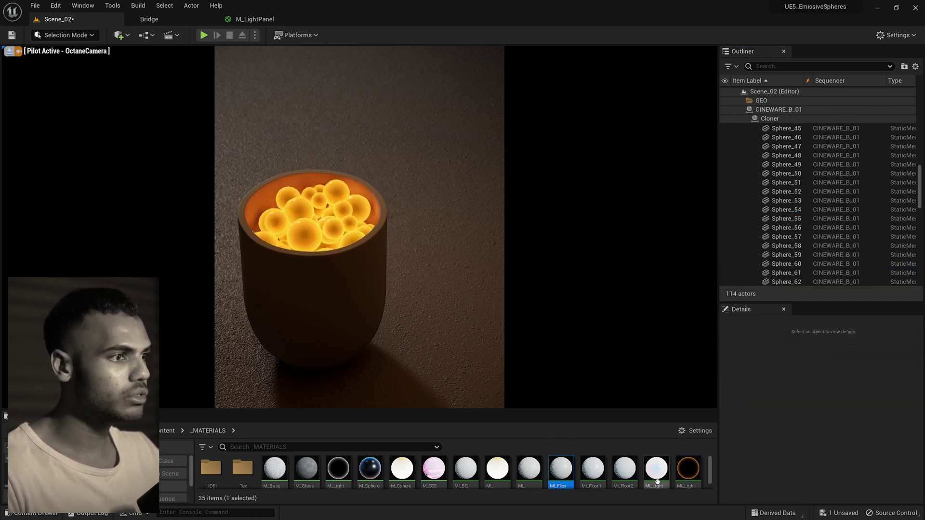
pyautogui.click(367, 222)
# - Lower the MI_RotatingSpheres material's Emissive Power from 2.0 to 1.0
pyautogui.click(728, 367)
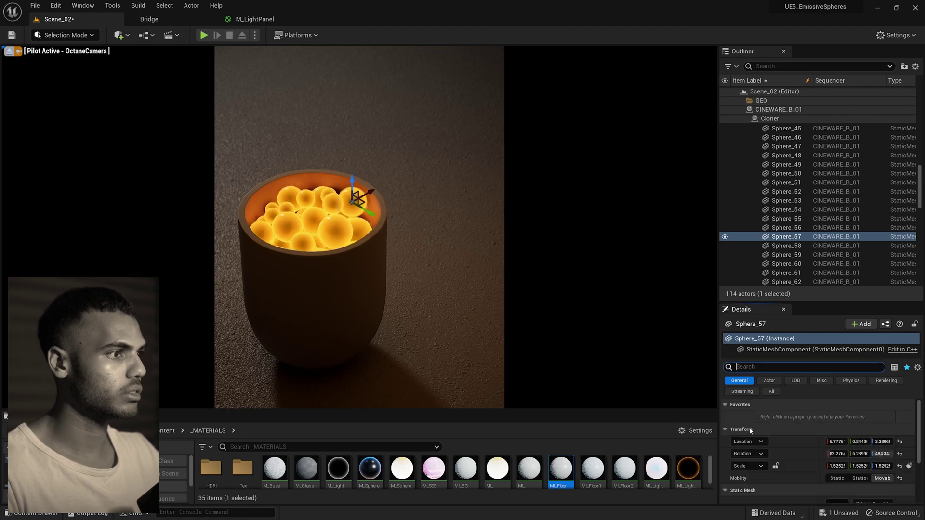
pyautogui.scroll(-3, 788, 447)
pyautogui.doubleClick(837, 470)
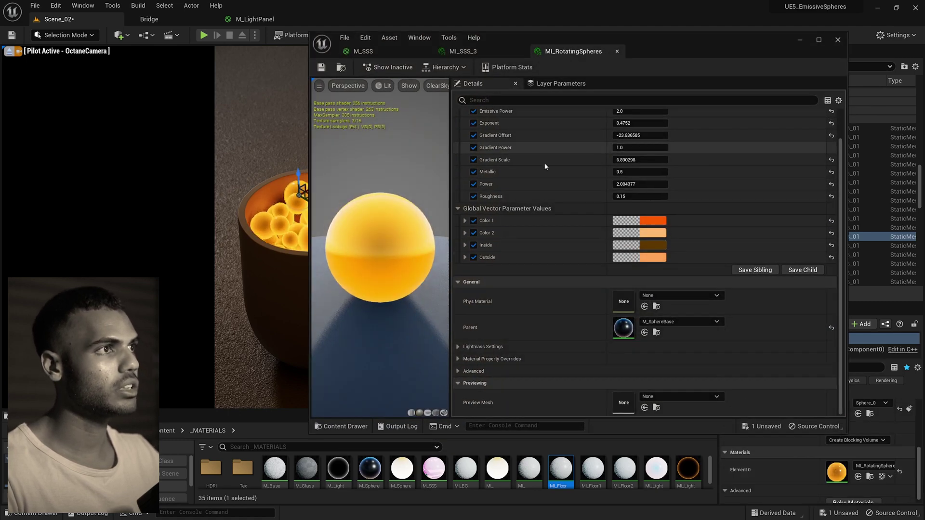
pyautogui.scroll(2, 544, 163)
pyautogui.write('1')
pyautogui.press('Return')
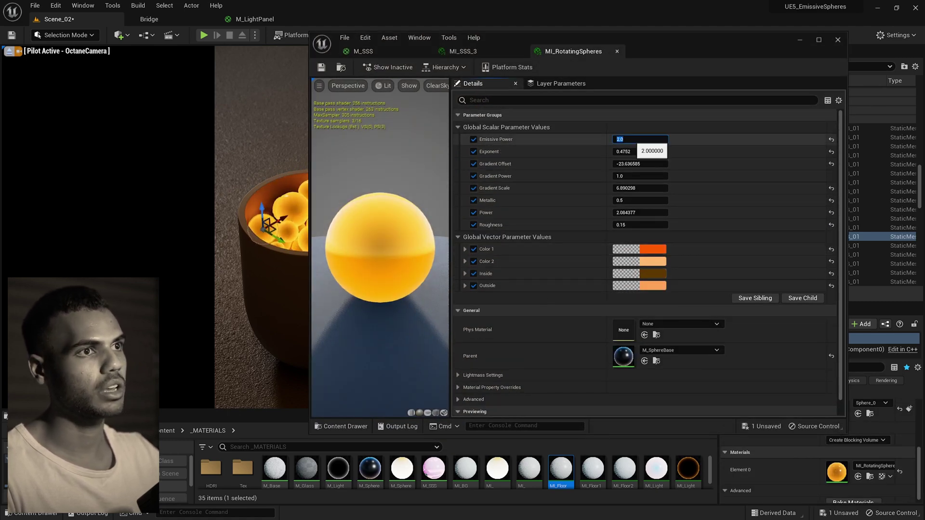
# - Return to the level, deselect the sphere and bring up the sequencer timeline
pyautogui.click(799, 39)
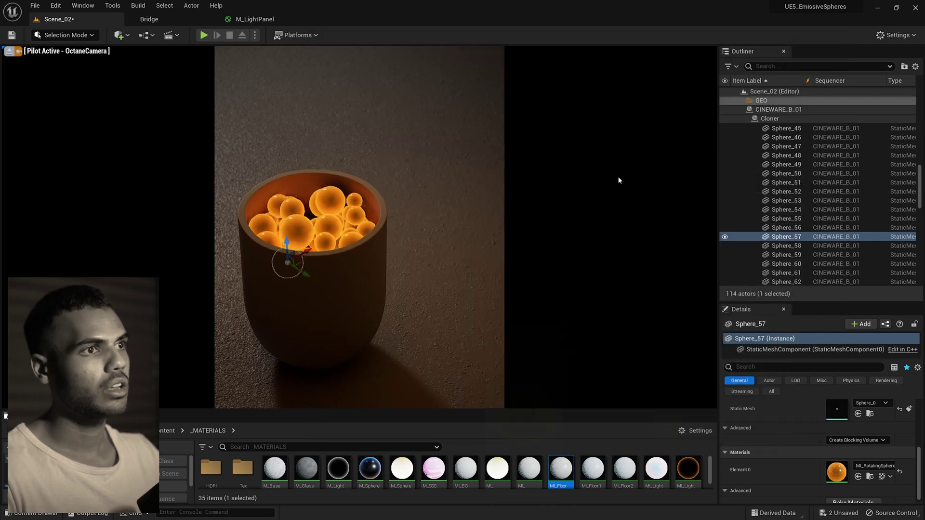
pyautogui.click(692, 124)
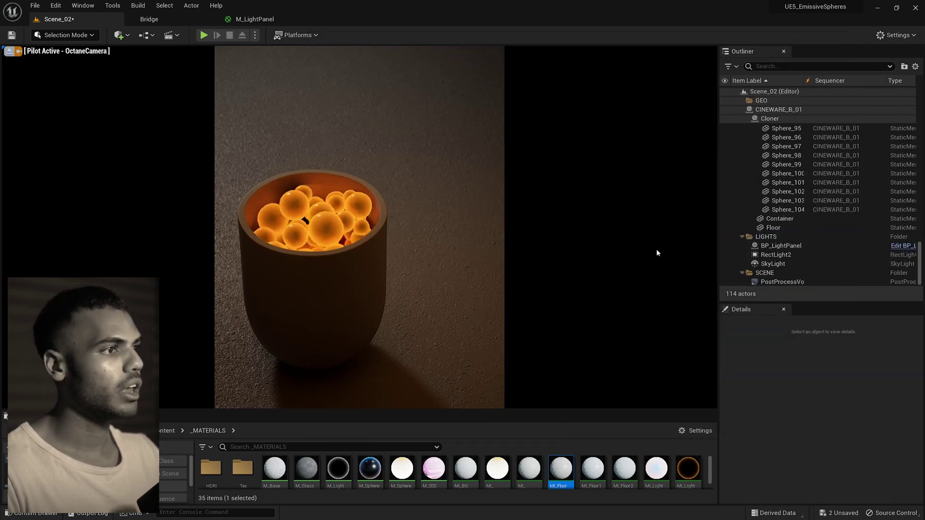
pyautogui.click(196, 412)
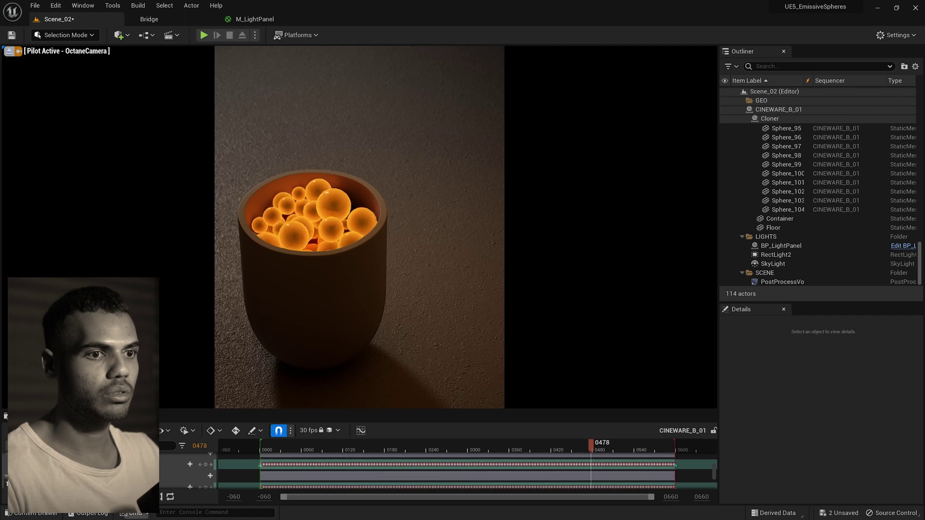
# - Add a second perspective view and toggle BP_LightPanel's visibility to compare the lighting
pyautogui.click(709, 54)
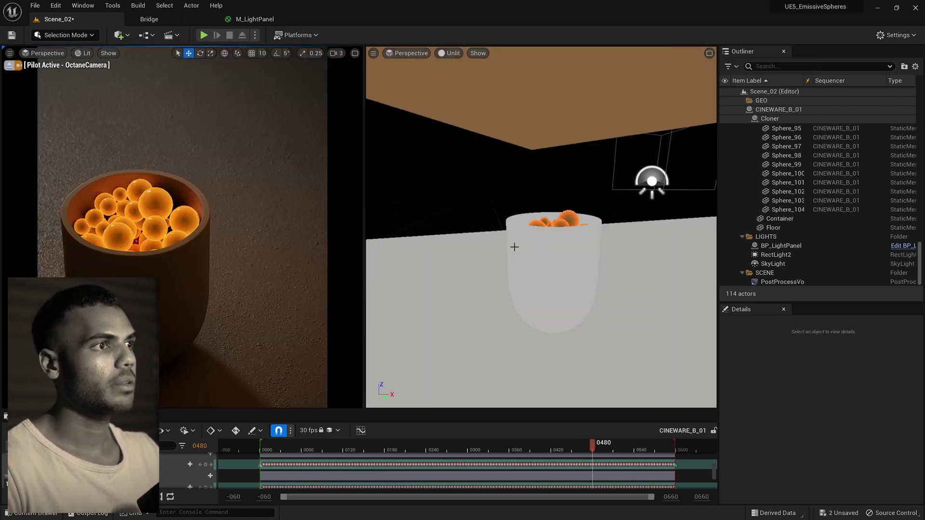
pyautogui.click(515, 218)
pyautogui.moveTo(515, 218); pyautogui.dragTo(501, 210, button='right')
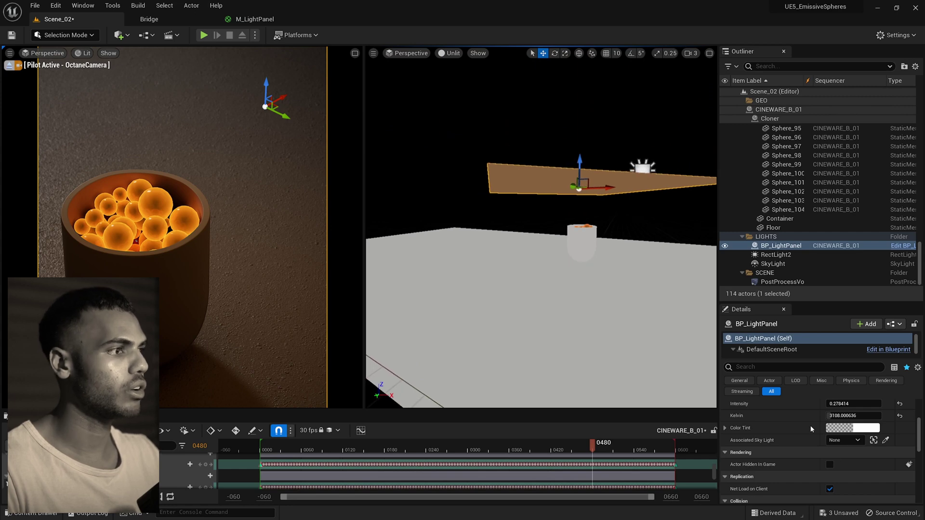
pyautogui.scroll(1, 803, 432)
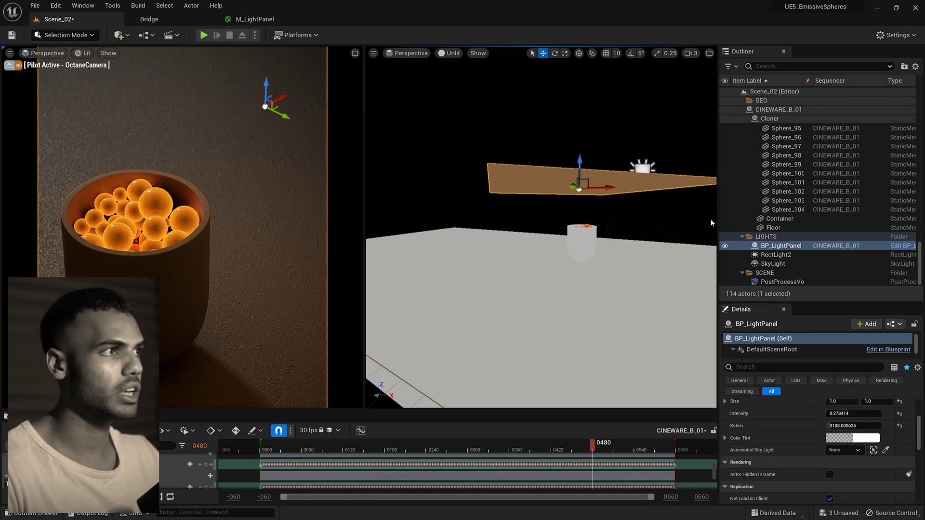
pyautogui.click(724, 246)
pyautogui.click(724, 246)
pyautogui.click(724, 246)
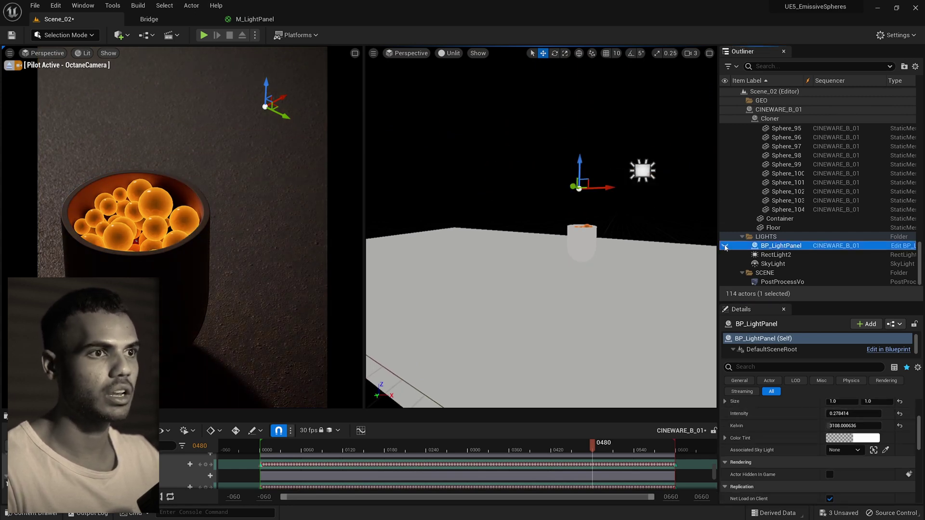
pyautogui.click(724, 246)
# - Fly the second view around RectLight2 and the Container, then clear the selection
pyautogui.moveTo(572, 232); pyautogui.dragTo(574, 220, button='right')
pyautogui.click(532, 196)
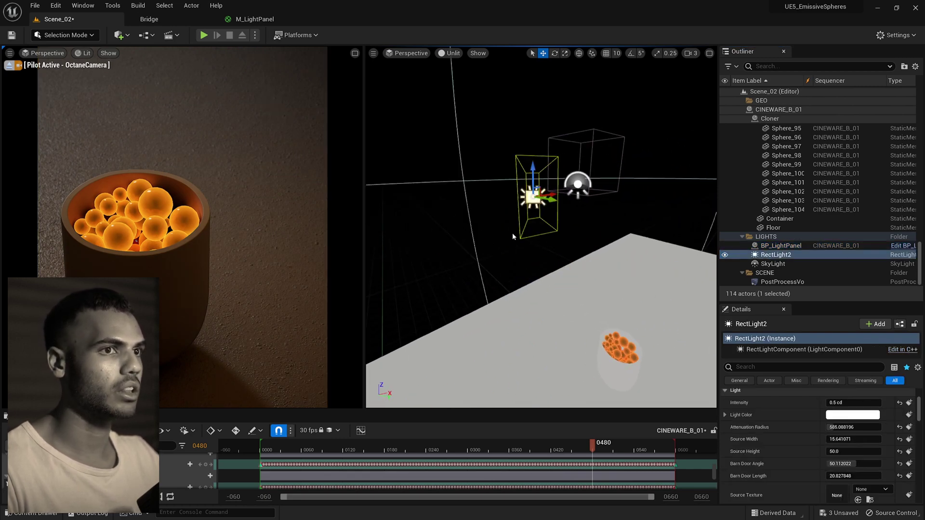
pyautogui.moveTo(512, 233); pyautogui.dragTo(515, 247, button='right')
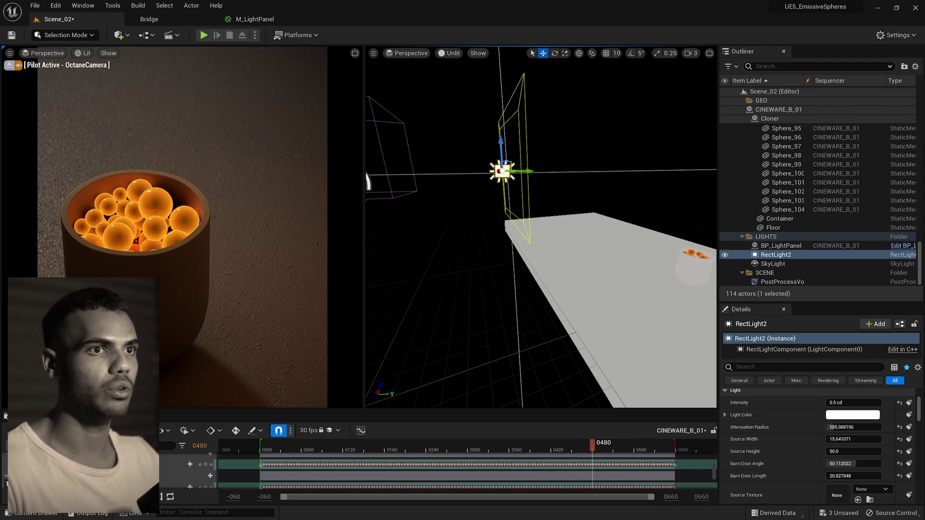
pyautogui.moveTo(572, 258); pyautogui.dragTo(559, 246, button='right')
pyautogui.click(572, 221)
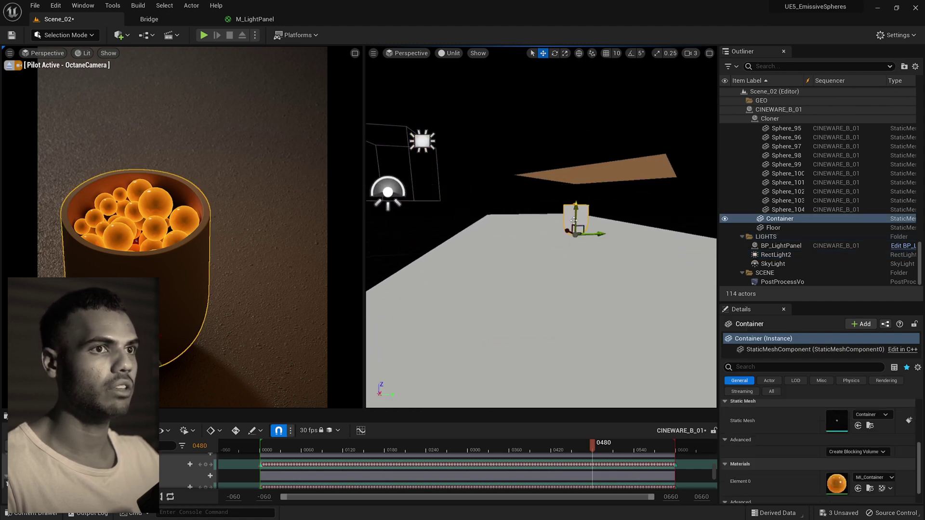
pyautogui.press('Escape')
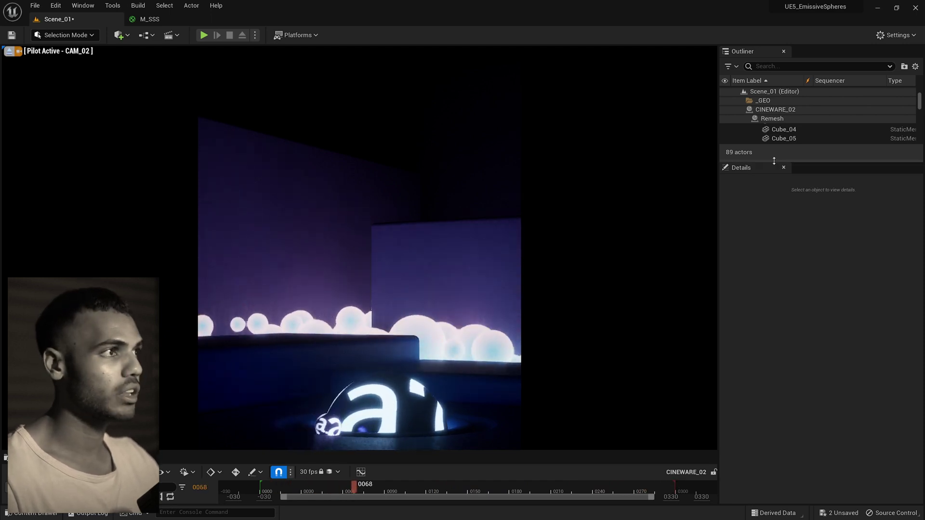
# - Drag the Outliner/Details splitter down to list more of Scene_01's actors
pyautogui.moveTo(774, 160); pyautogui.dragTo(773, 226)
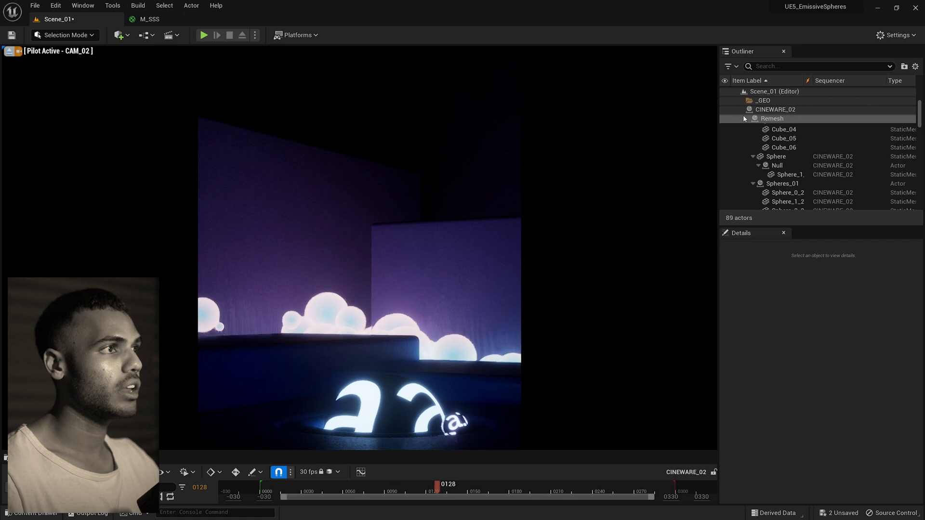
pyautogui.scroll(3, 752, 120)
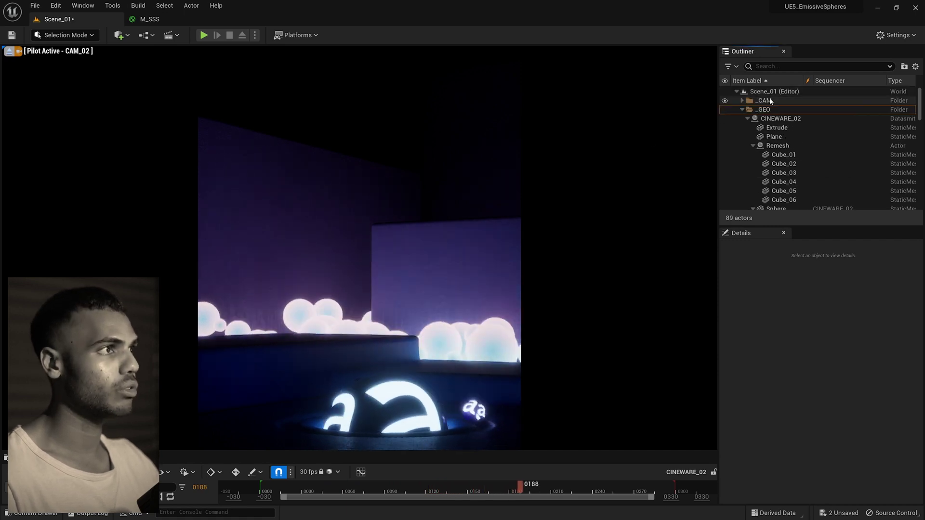
pyautogui.click(742, 110)
pyautogui.click(780, 137)
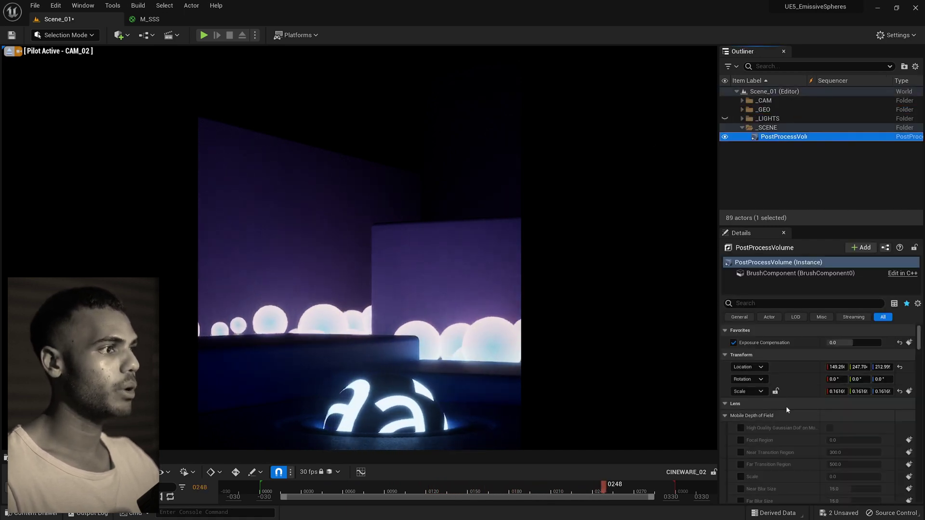
pyautogui.click(785, 303)
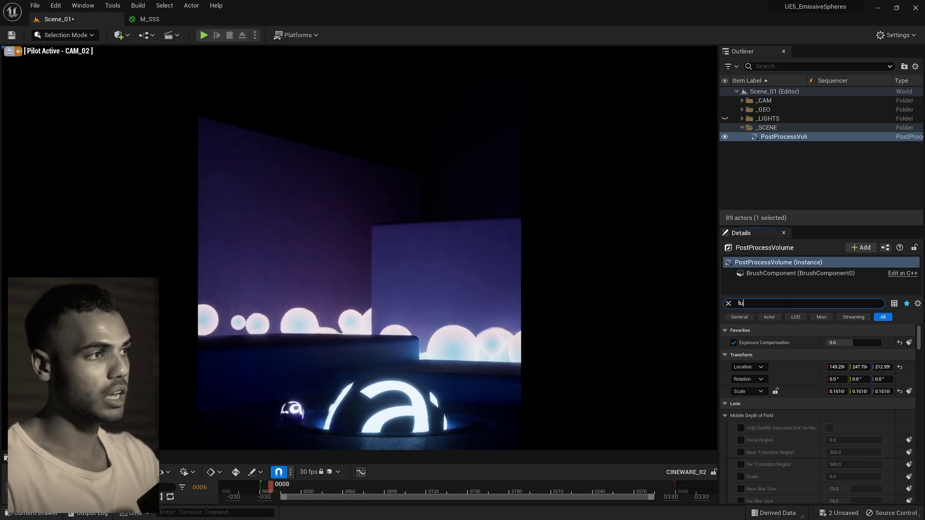
pyautogui.write('lumen')
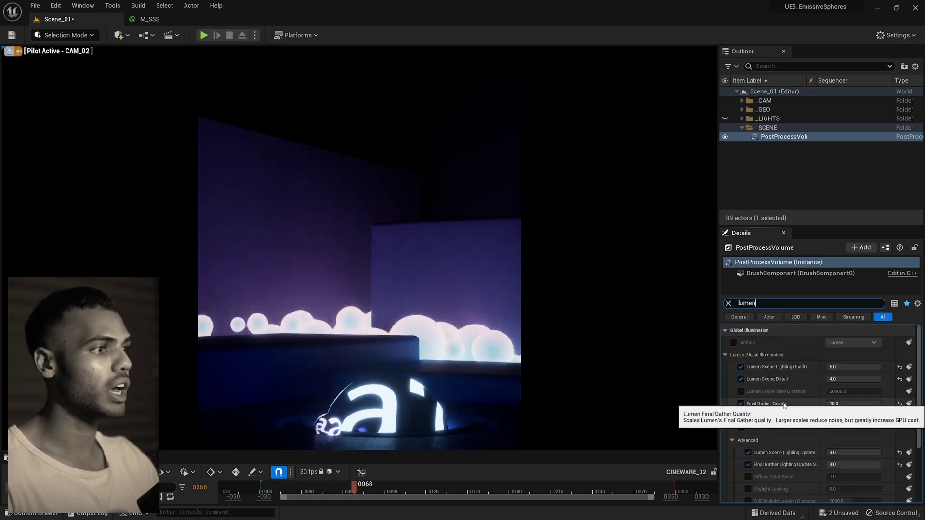
pyautogui.scroll(-1, 773, 412)
pyautogui.scroll(-3, 785, 395)
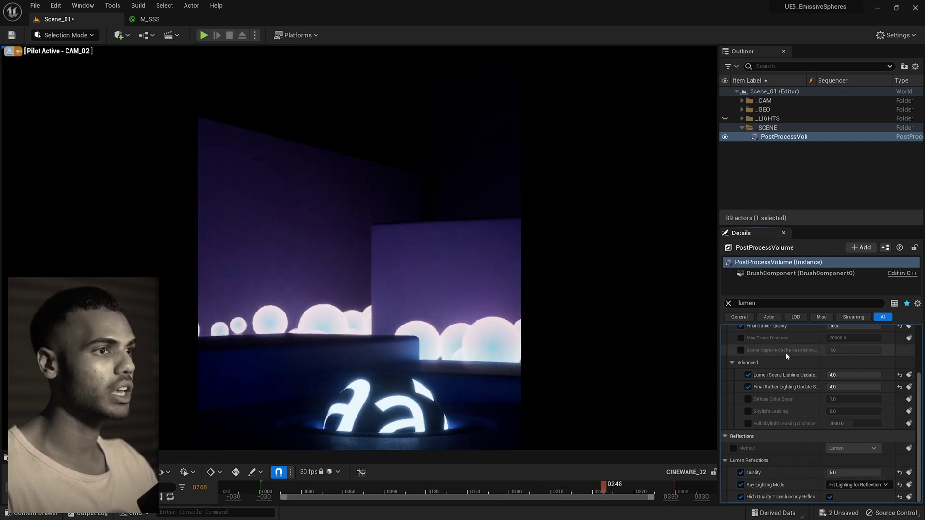
pyautogui.scroll(2, 788, 414)
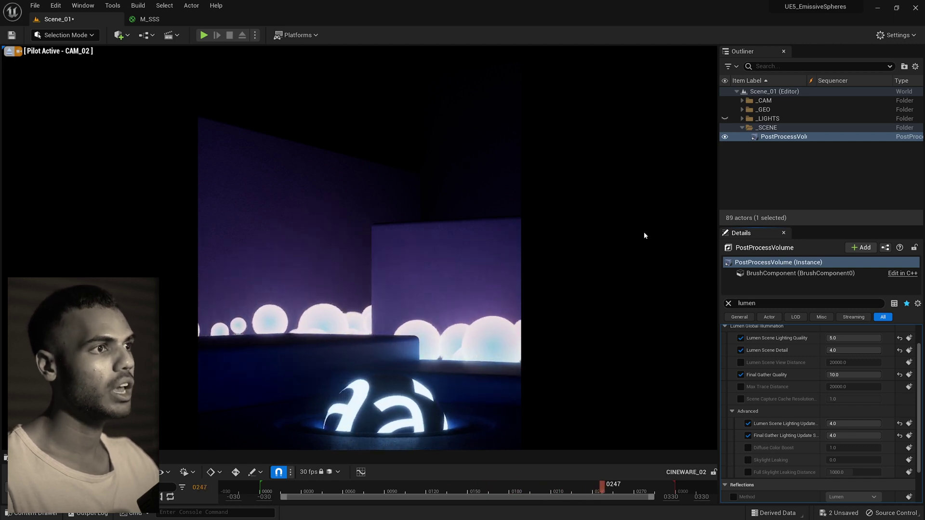
pyautogui.click(725, 119)
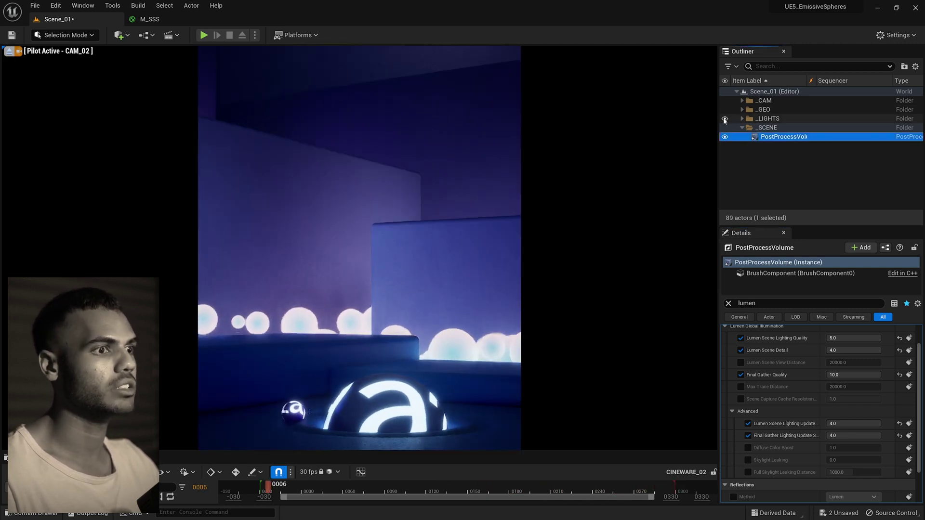
# - Expand the _LIGHTS folder, turn the SkyLight's visibility back on, and collapse the folder
pyautogui.click(769, 176)
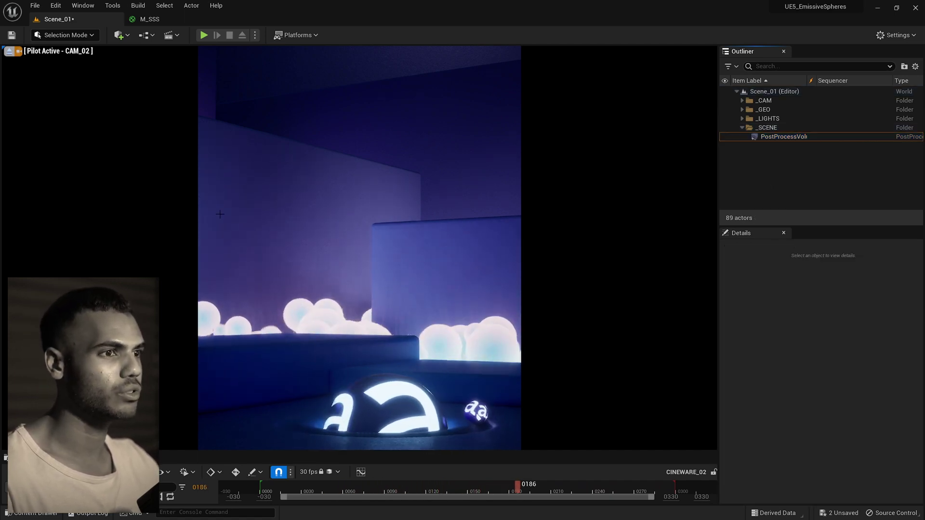
pyautogui.click(742, 119)
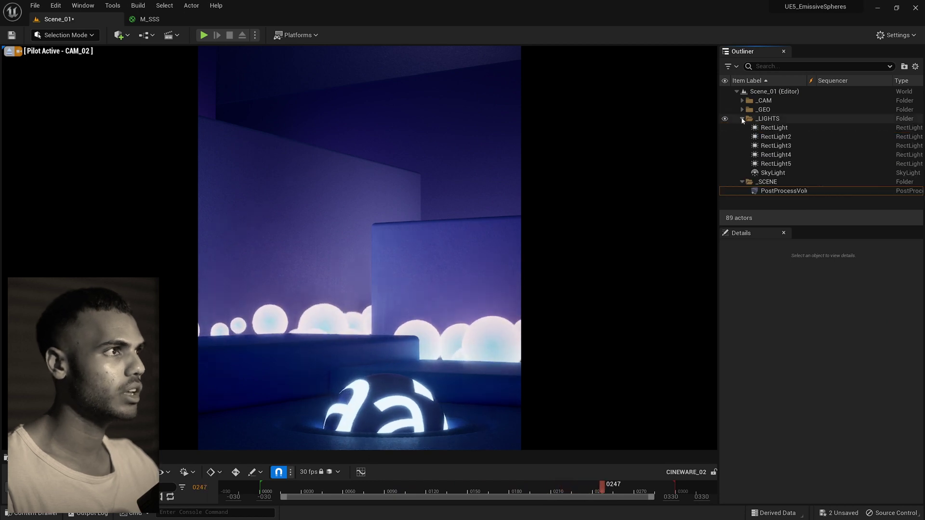
pyautogui.click(747, 173)
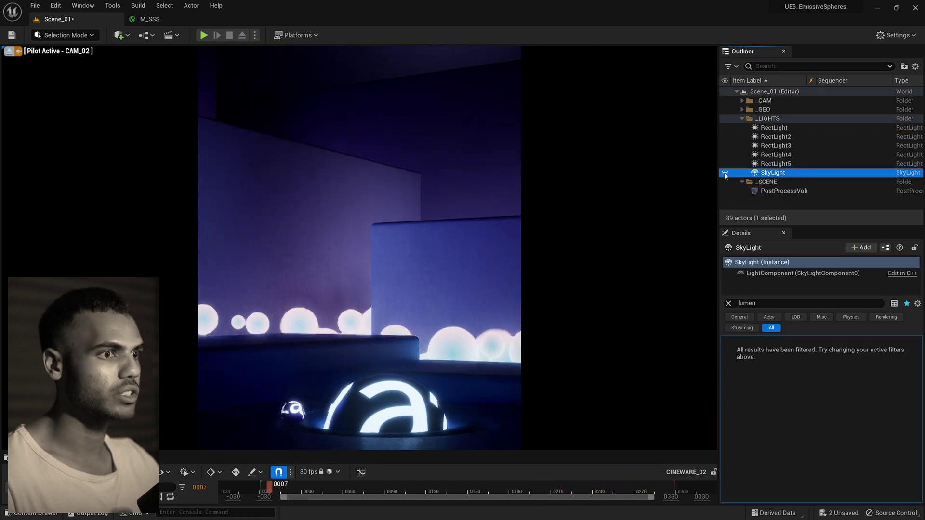
pyautogui.click(724, 173)
pyautogui.click(724, 173)
pyautogui.click(725, 173)
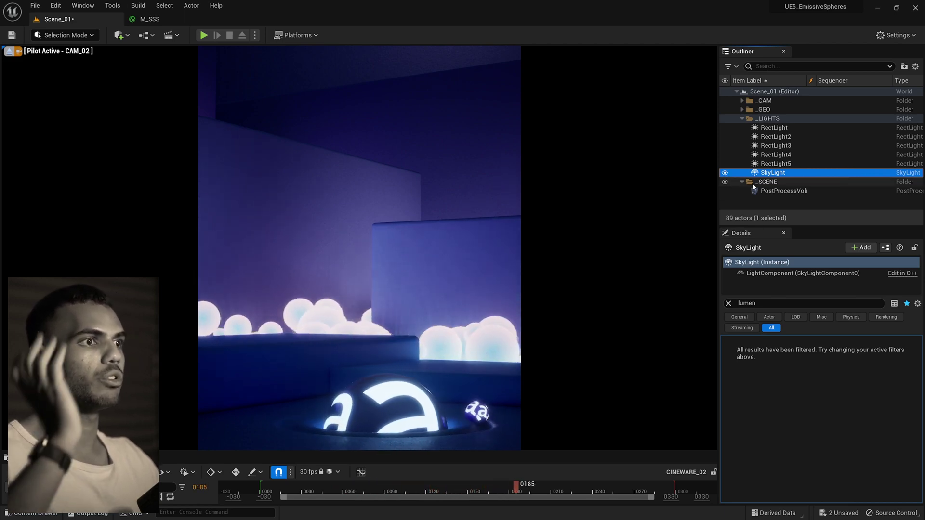
pyautogui.click(742, 119)
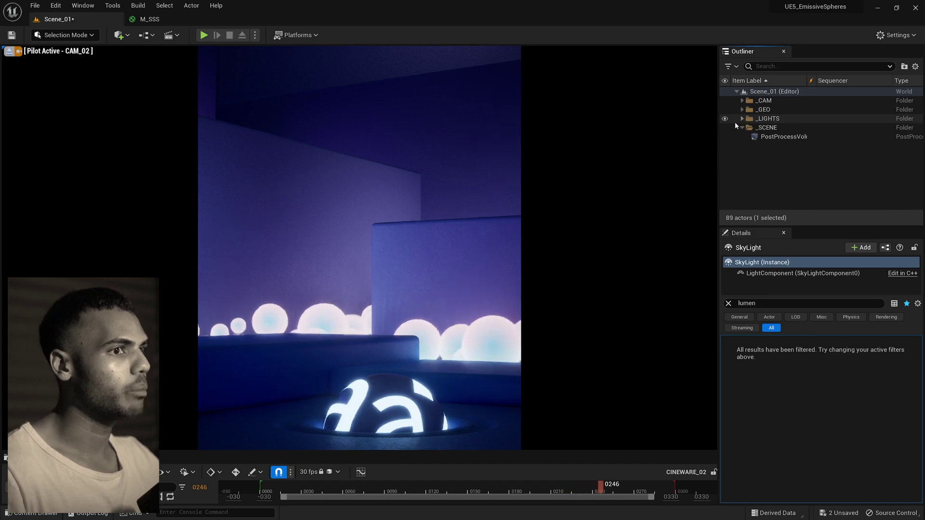
# - Select the large glowing lettered sphere, clear its Details lumen filter, then deselect it
pyautogui.click(383, 409)
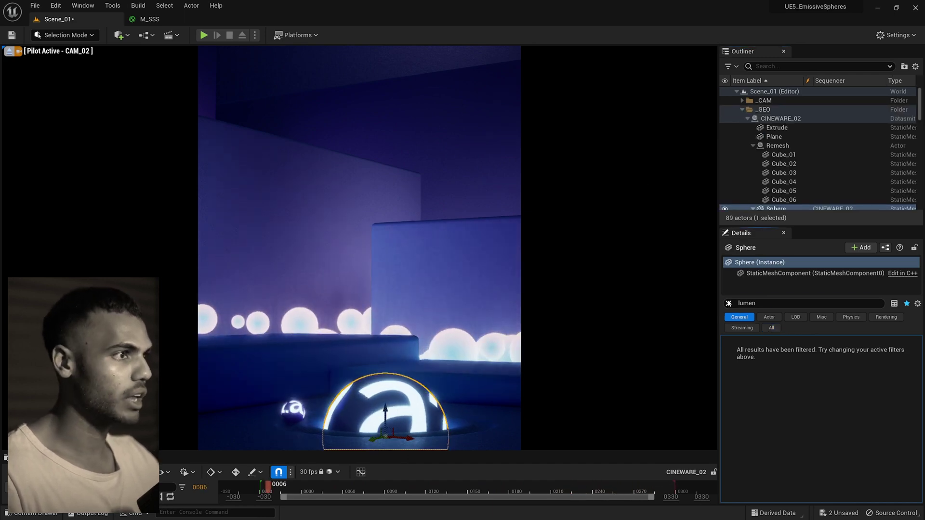
pyautogui.click(728, 303)
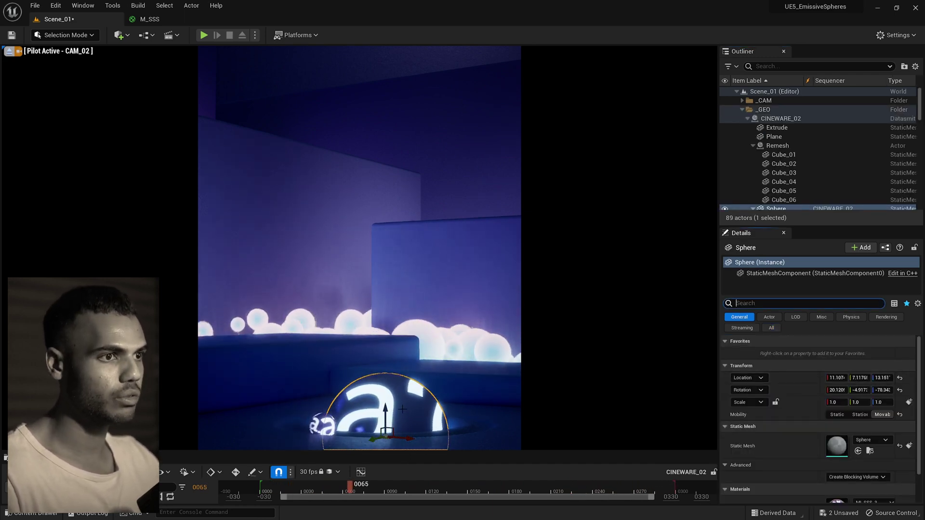
pyautogui.press('Escape')
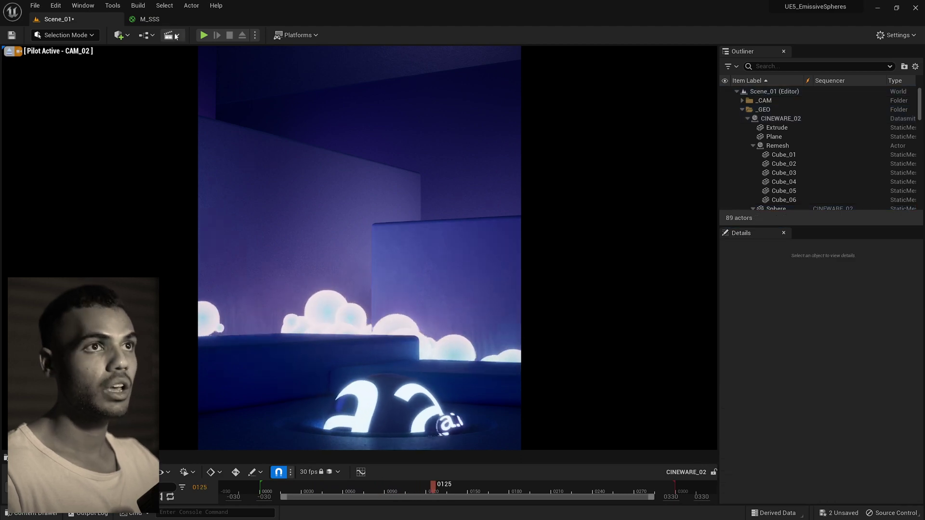
pyautogui.click(148, 18)
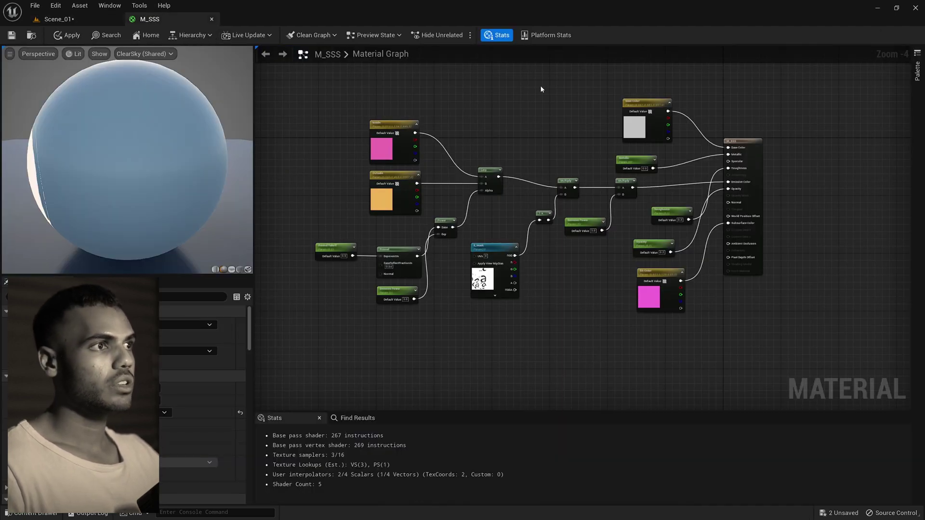
# - Zoom into the graph and inspect the Emissive Color, first Multiply, E_Mask and 1-x nodes
pyautogui.moveTo(467, 268); pyautogui.dragTo(460, 58, button='right')
pyautogui.scroll(5, 448, 275)
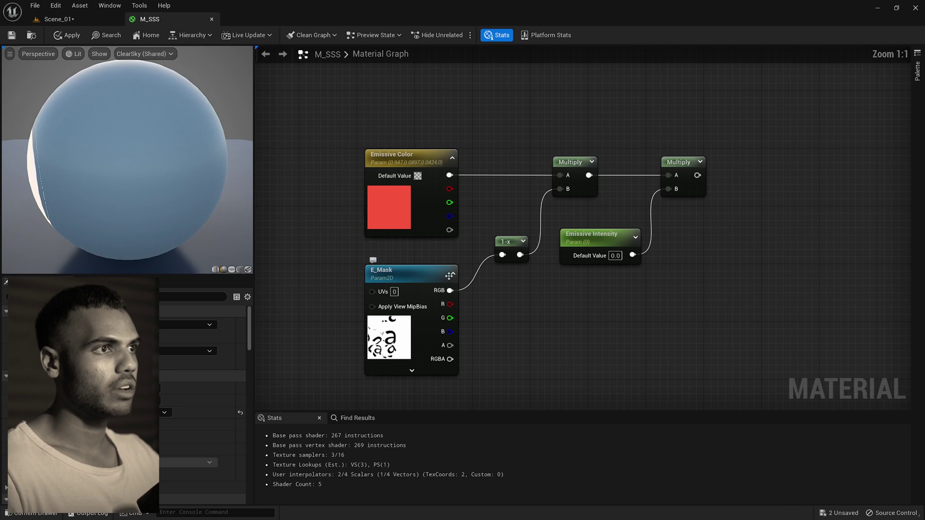
pyautogui.click(395, 208)
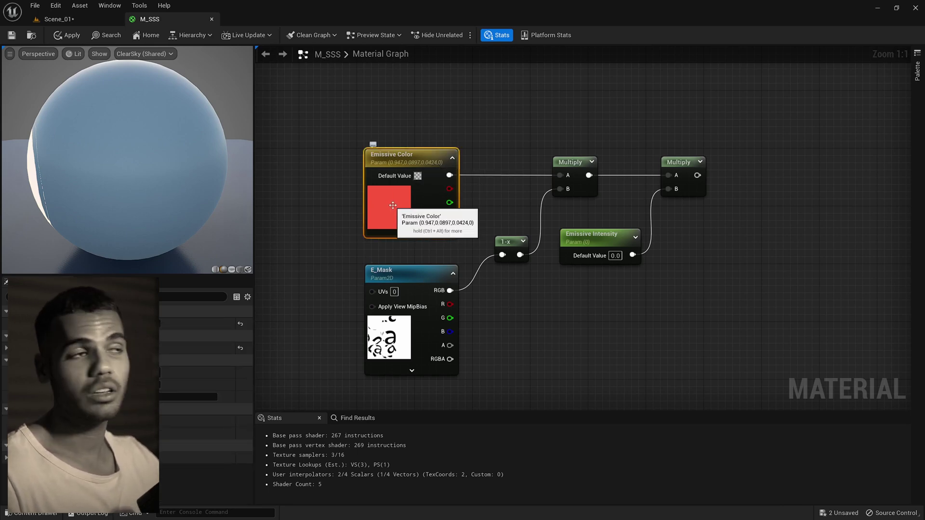
pyautogui.click(572, 165)
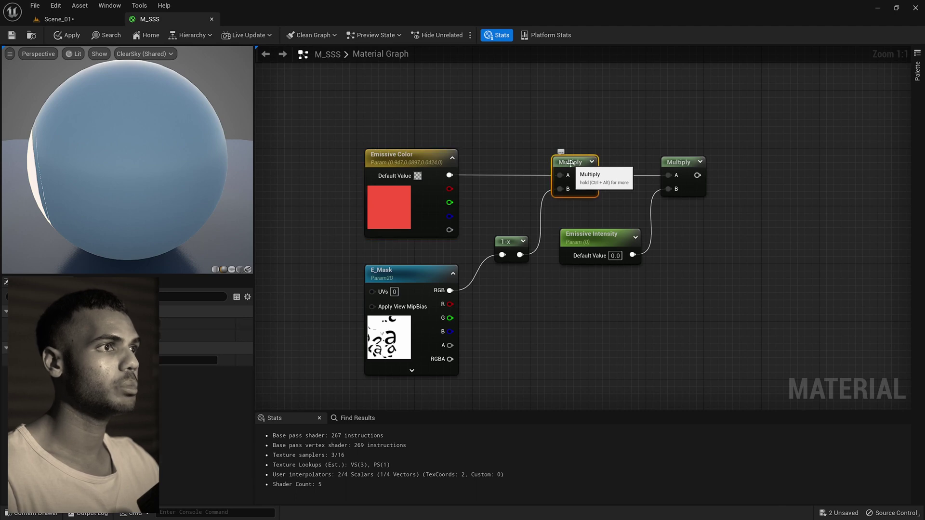
pyautogui.click(379, 344)
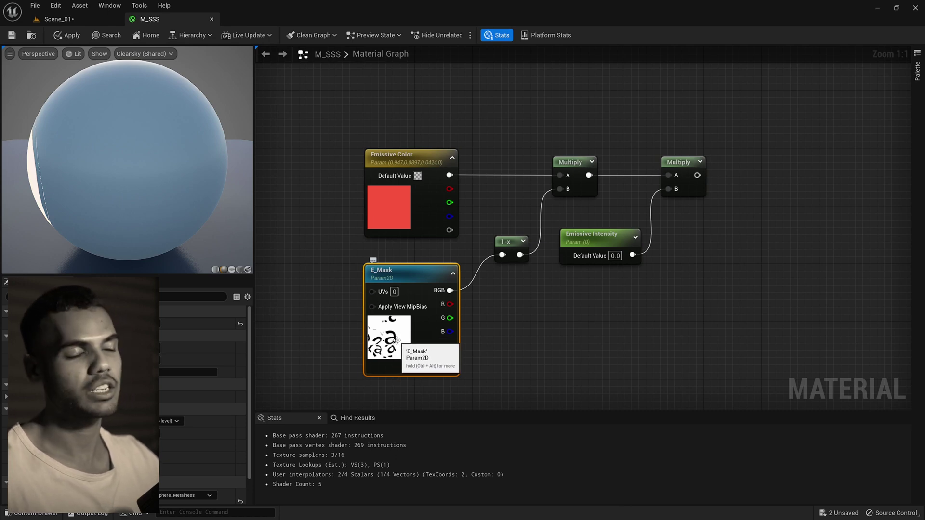
pyautogui.click(325, 298)
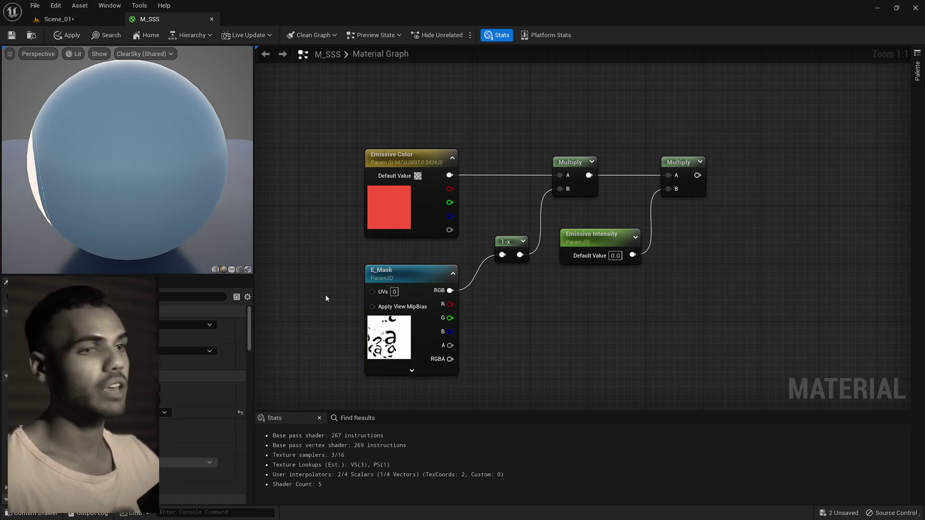
pyautogui.click(501, 246)
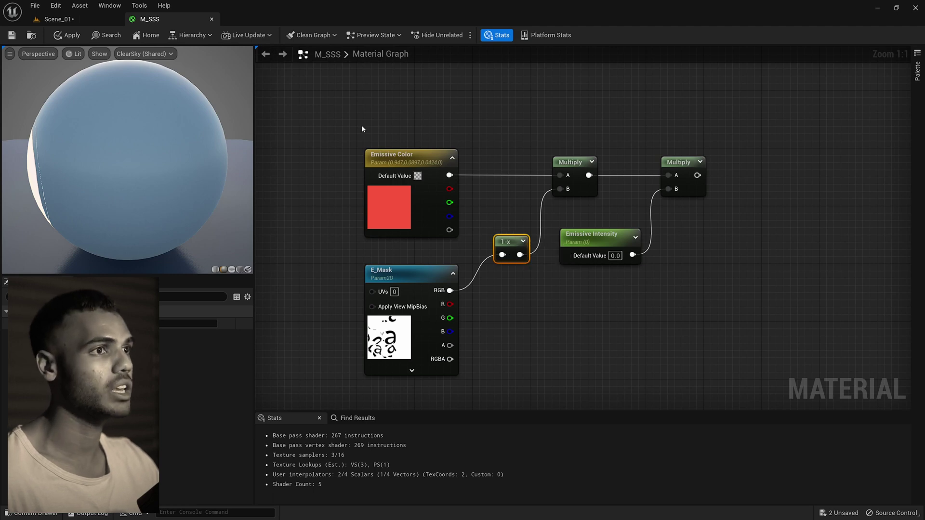
# - Inspect the second Multiply and Emissive Intensity nodes, then zoom out to the full graph
pyautogui.moveTo(357, 117); pyautogui.dragTo(507, 329)
pyautogui.moveTo(554, 356); pyautogui.dragTo(554, 356)
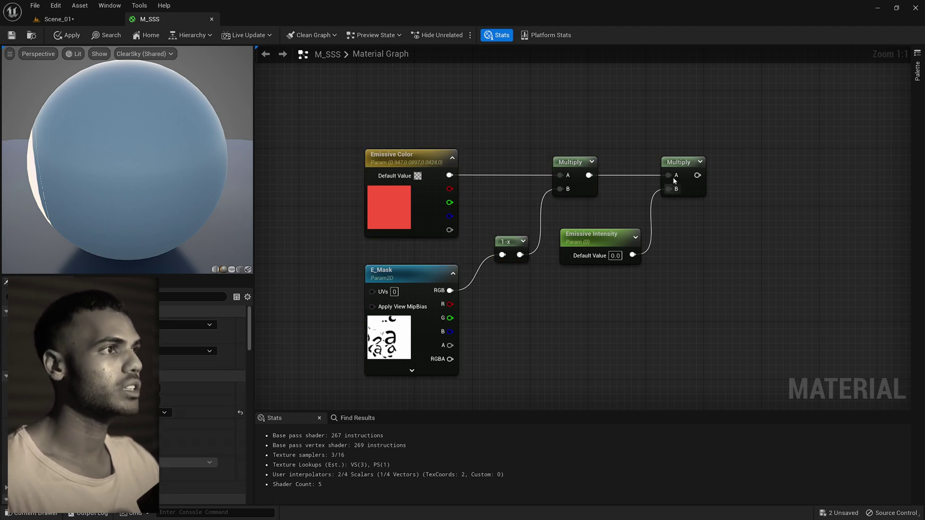
pyautogui.click(679, 161)
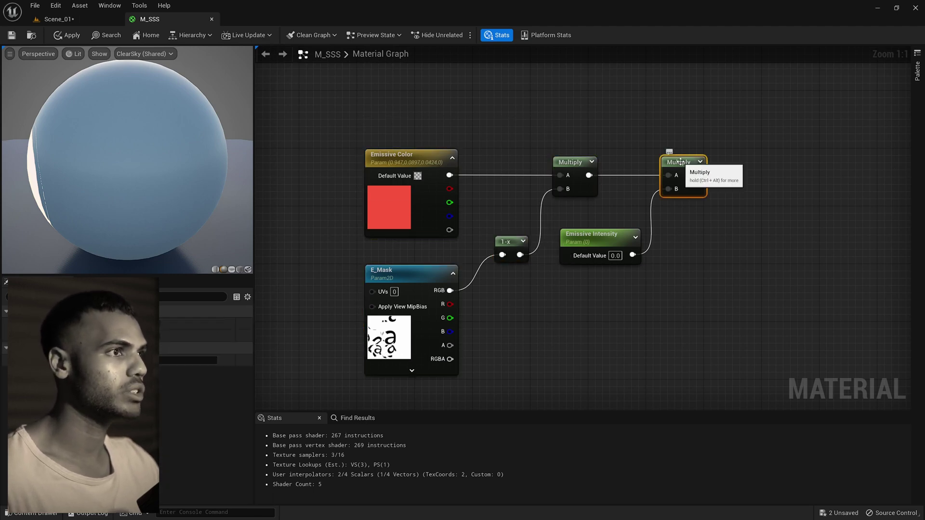
pyautogui.click(592, 241)
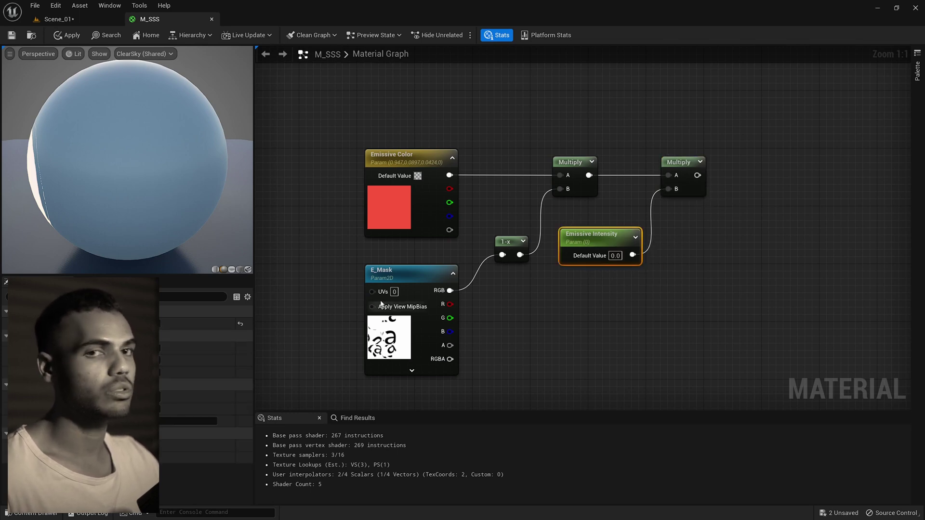
pyautogui.moveTo(645, 143); pyautogui.dragTo(440, 232, button='right')
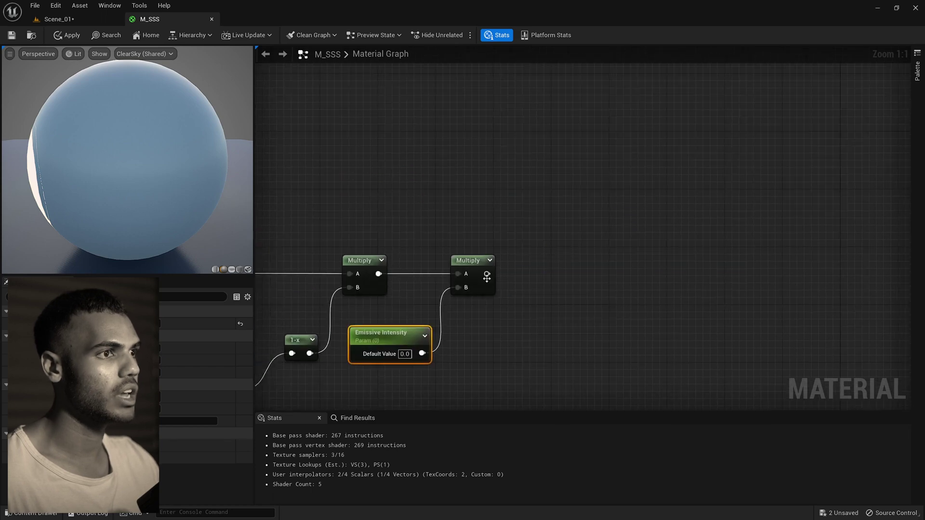
pyautogui.moveTo(487, 274); pyautogui.dragTo(607, 230)
pyautogui.moveTo(568, 171); pyautogui.dragTo(528, 214, button='right')
pyautogui.scroll(-4, 532, 171)
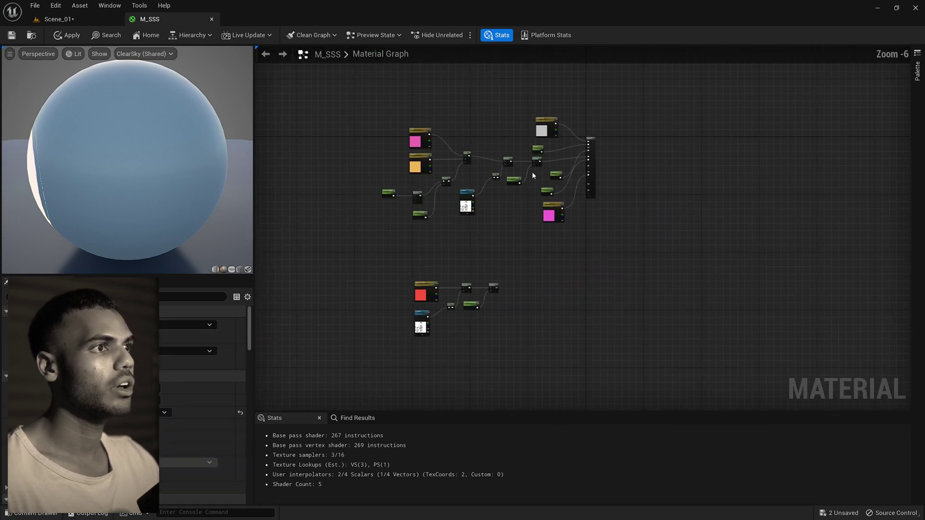
pyautogui.scroll(4, 531, 192)
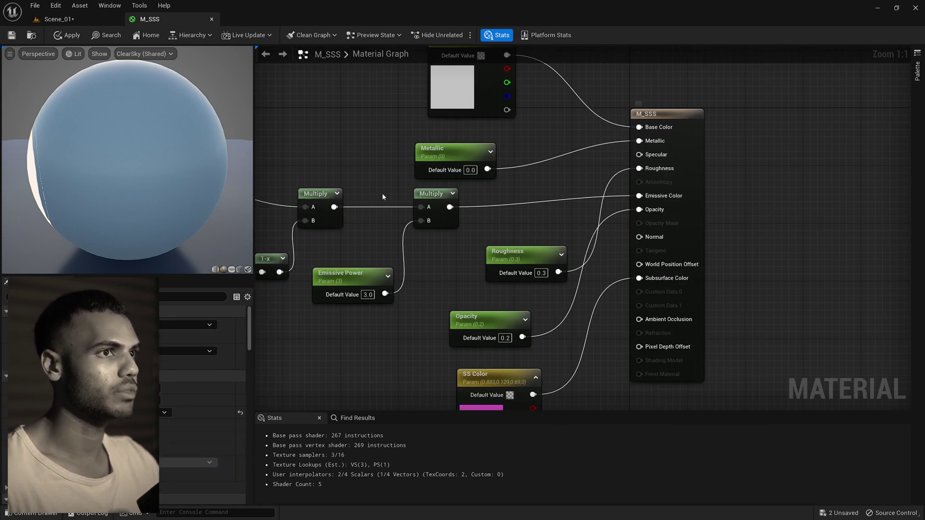
pyautogui.scroll(-3, 506, 222)
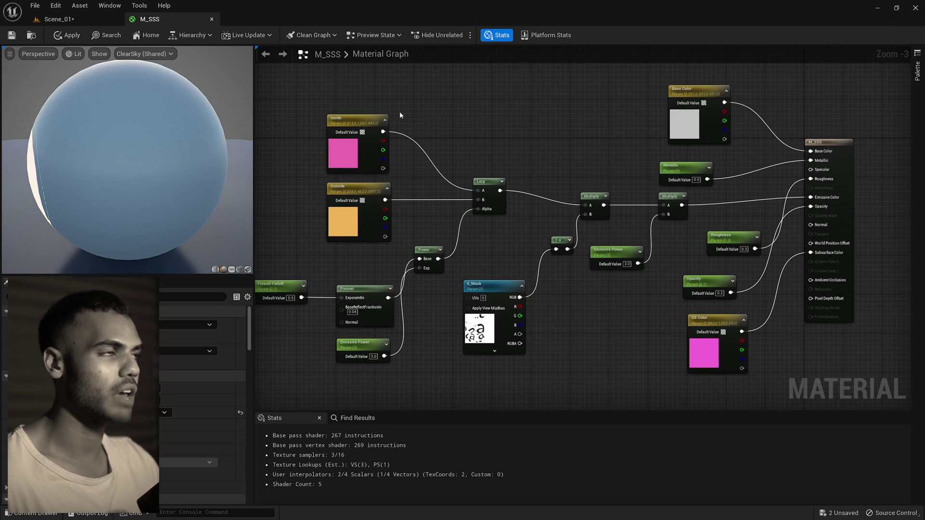
# - Switch back to the Scene_01 level and clear the viewport selection so CINEWARE_02 plays
pyautogui.click(52, 20)
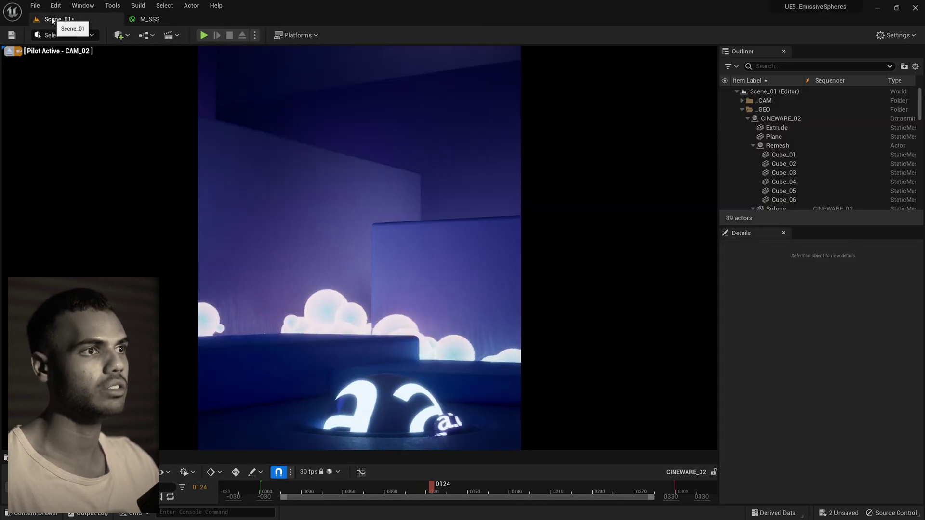
pyautogui.click(299, 182)
pyautogui.press('Escape')
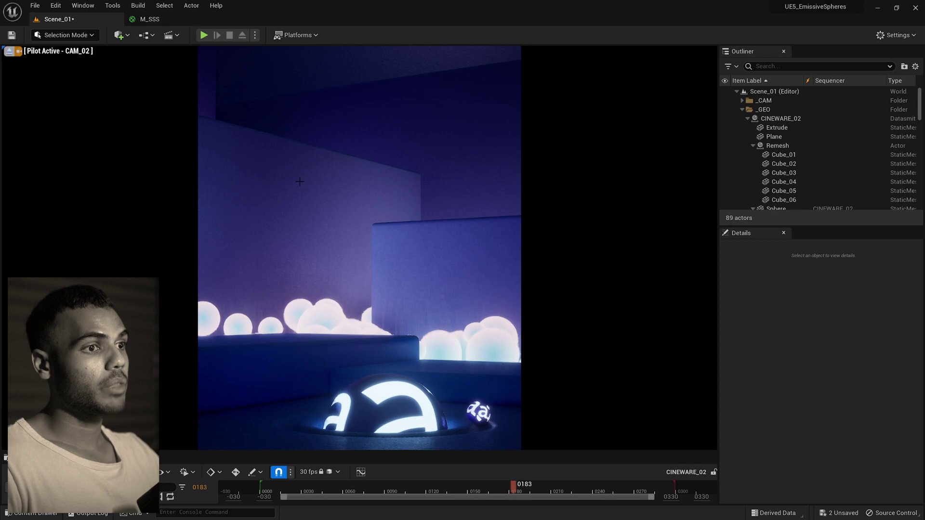